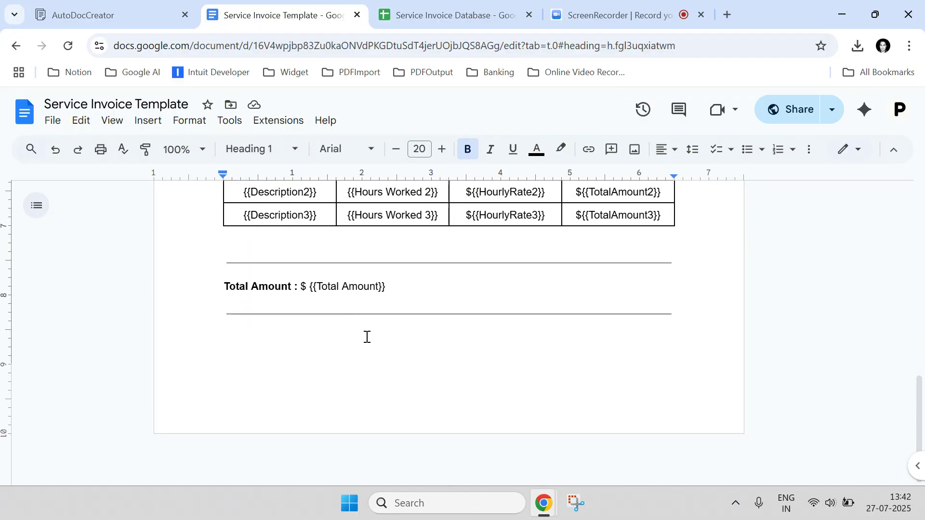
{"action": "scroll", "coordinate": [349, 308], "scroll_direction": "up", "scroll_amount": 2}
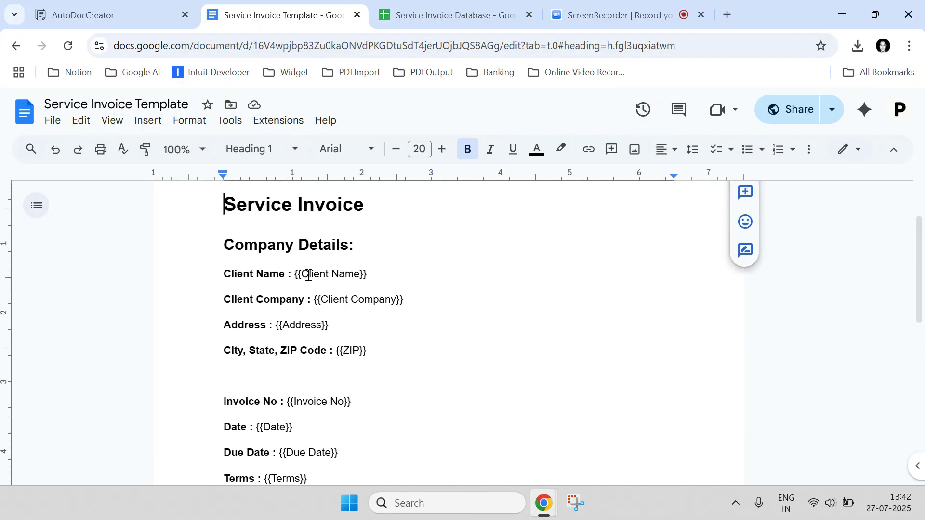
Review the placeholder fields in the Service Invoice Template document, such as Client Name, Client Company, Address and ZIP.
{"action": "left_click_drag", "start_coordinate": [303, 279], "coordinate": [359, 277]}
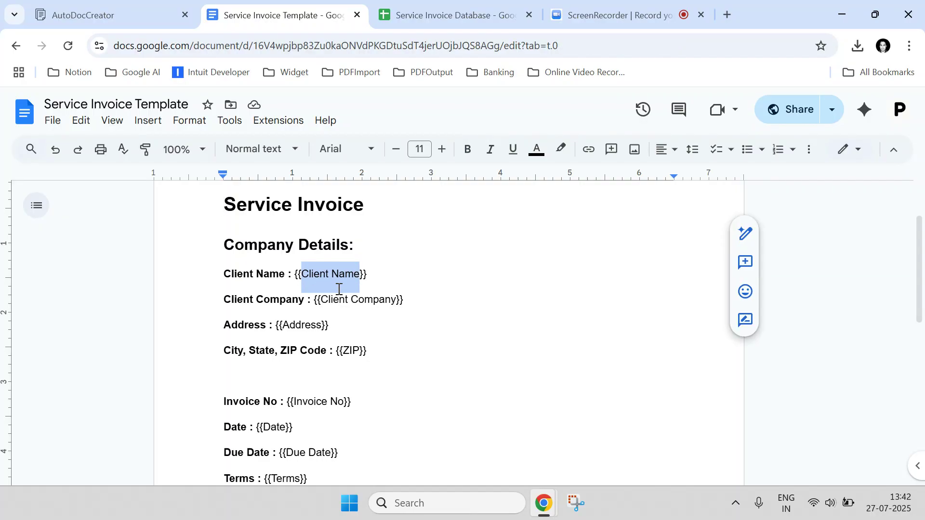
{"action": "left_click_drag", "start_coordinate": [322, 300], "coordinate": [388, 302]}
{"action": "double_click", "coordinate": [308, 324]}
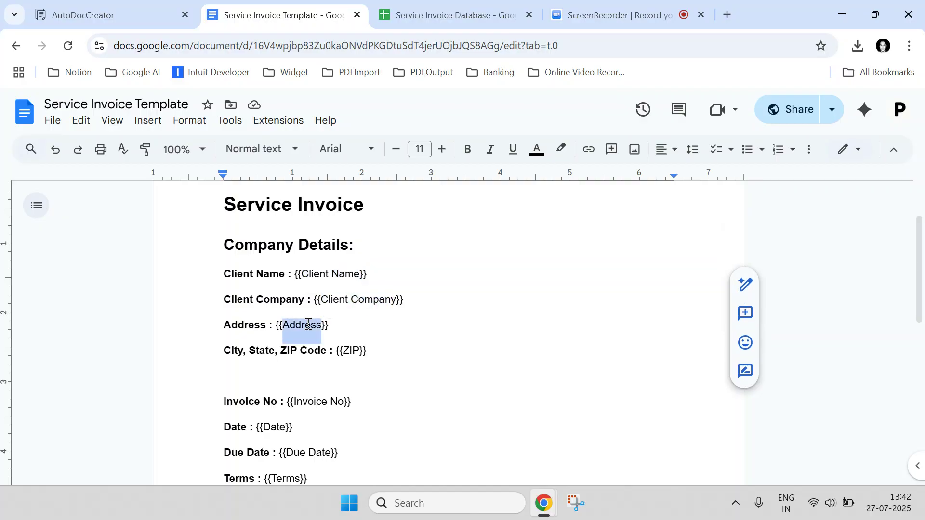
{"action": "double_click", "coordinate": [352, 352]}
{"action": "scroll", "coordinate": [352, 350], "scroll_direction": "down", "scroll_amount": 9}
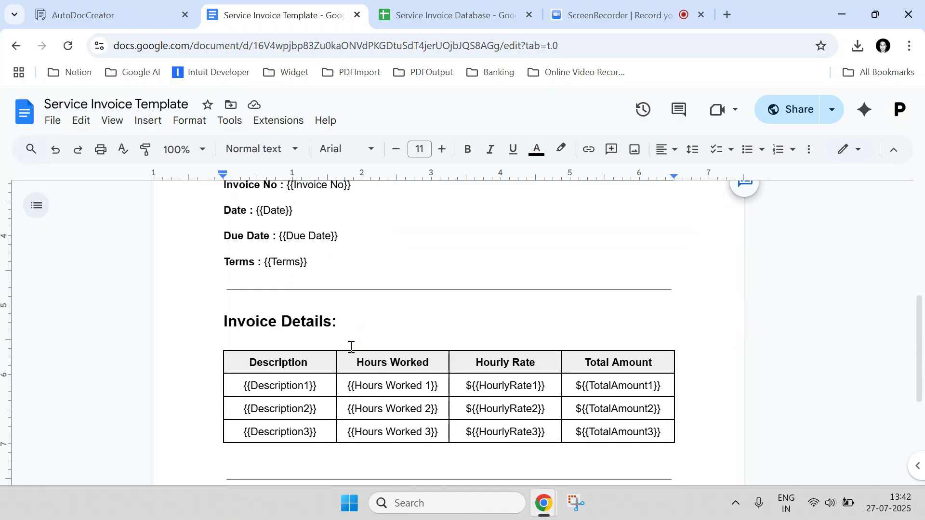
{"action": "scroll", "coordinate": [348, 342], "scroll_direction": "up", "scroll_amount": 7}
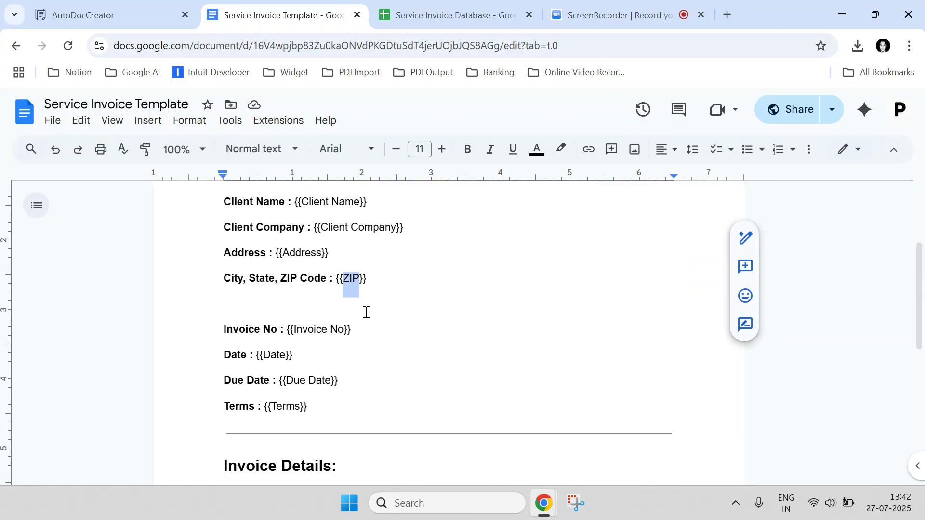
{"action": "scroll", "coordinate": [366, 312], "scroll_direction": "up", "scroll_amount": 3}
Switch to the Service Invoice Database spreadsheet and examine its column headers from Client Name to Invoice No.
{"action": "left_click", "coordinate": [414, 16]}
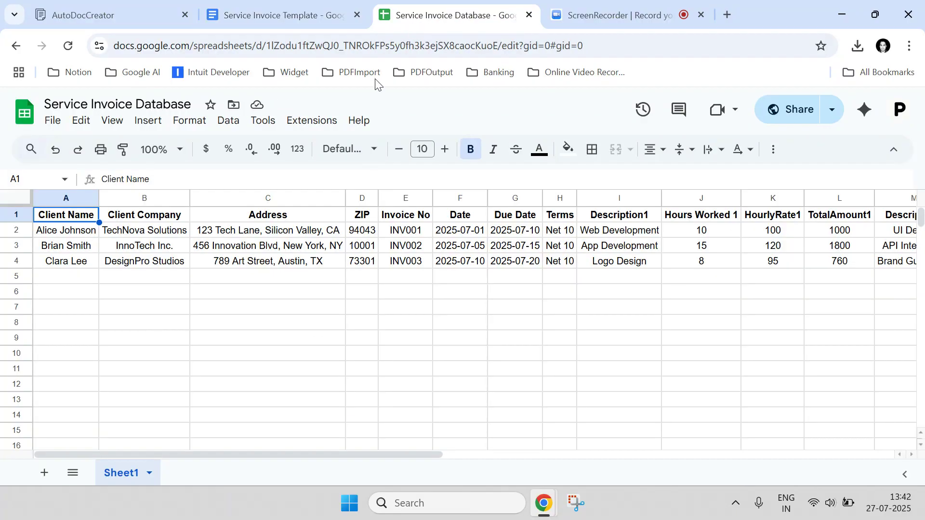
{"action": "left_click", "coordinate": [24, 215]}
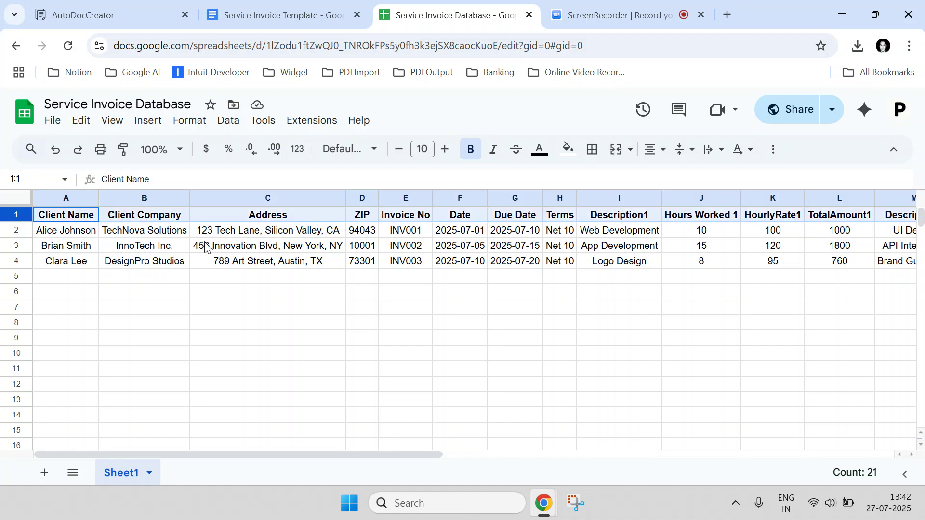
{"action": "left_click", "coordinate": [186, 295]}
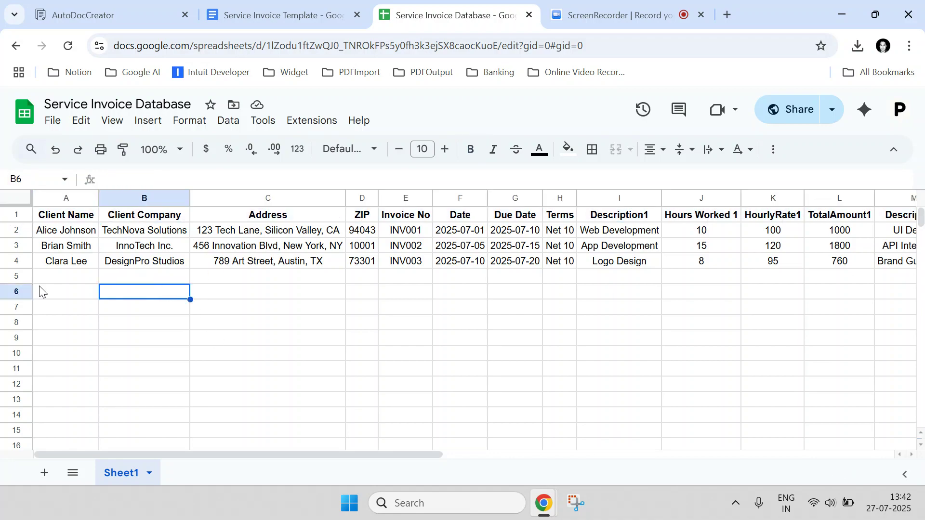
{"action": "left_click", "coordinate": [54, 218]}
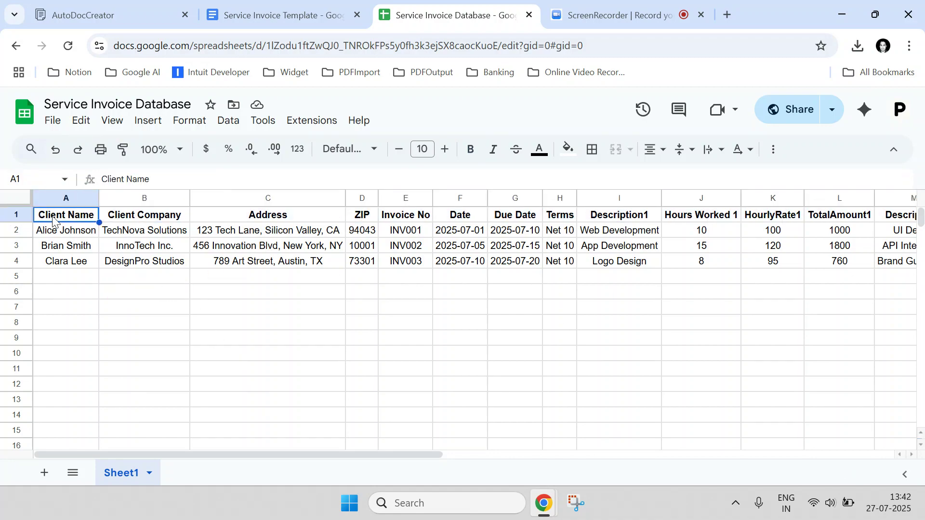
{"action": "left_click", "coordinate": [137, 216]}
{"action": "left_click", "coordinate": [242, 218]}
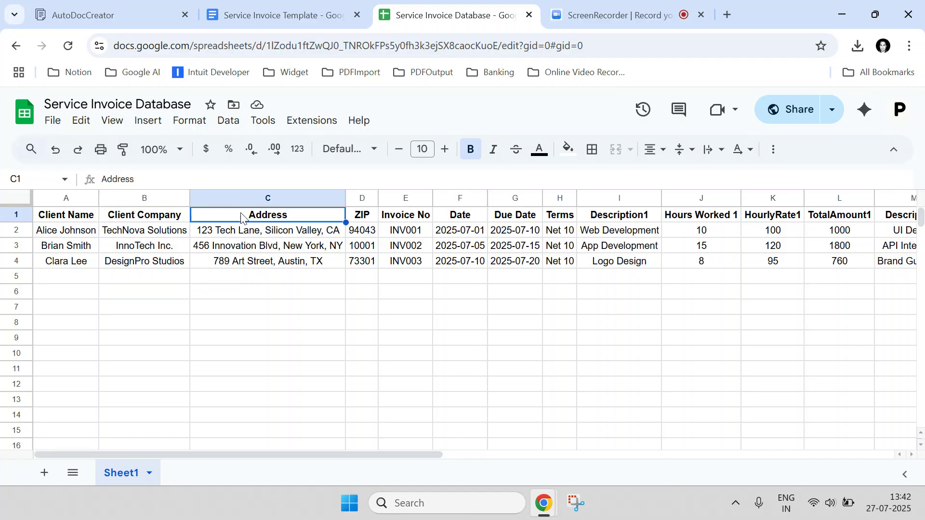
{"action": "left_click", "coordinate": [365, 218]}
{"action": "left_click", "coordinate": [404, 220]}
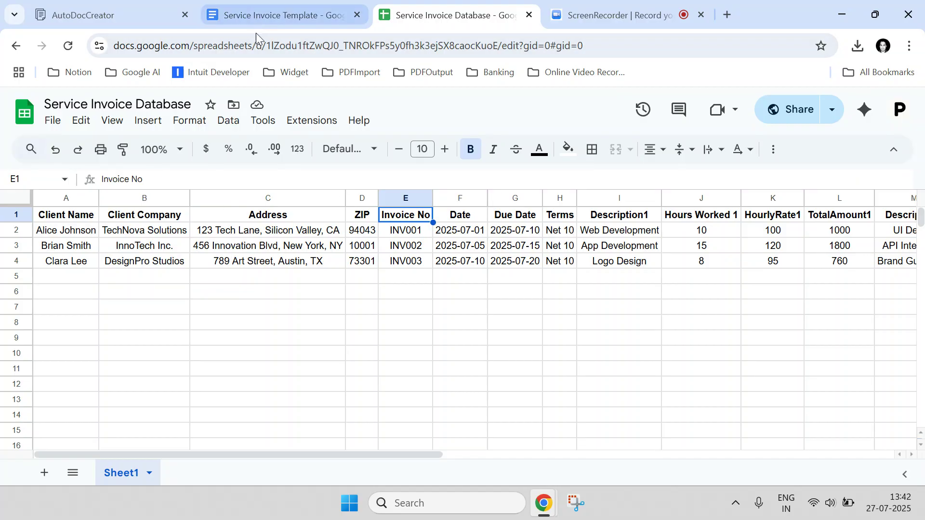
Compare the template placeholders with the spreadsheet headers and inspect the three client rows.
{"action": "left_click", "coordinate": [270, 15]}
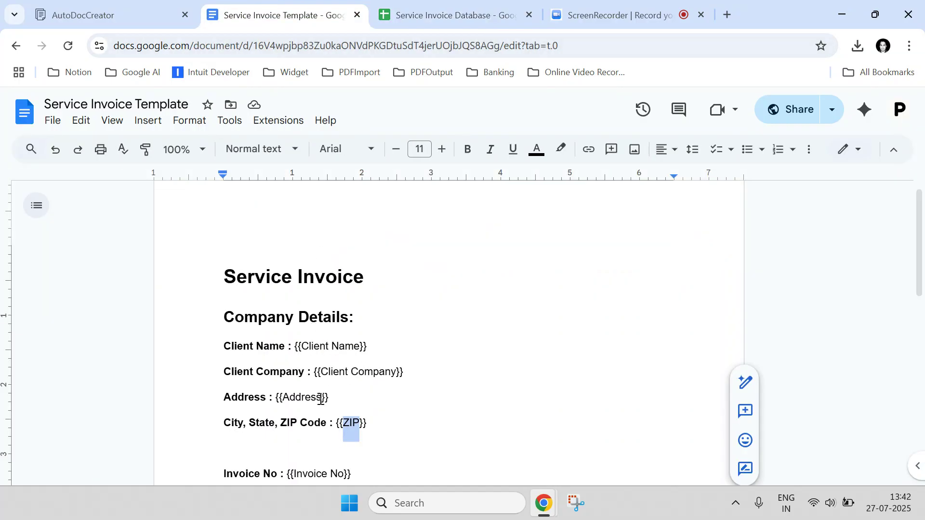
{"action": "left_click", "coordinate": [395, 17]}
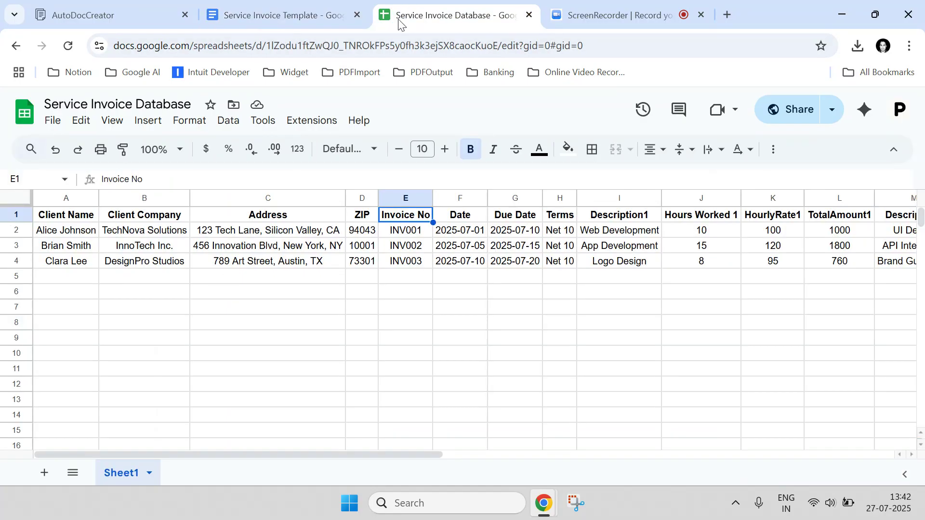
{"action": "left_click", "coordinate": [87, 220]}
{"action": "left_click", "coordinate": [148, 221]}
{"action": "left_click", "coordinate": [239, 220]}
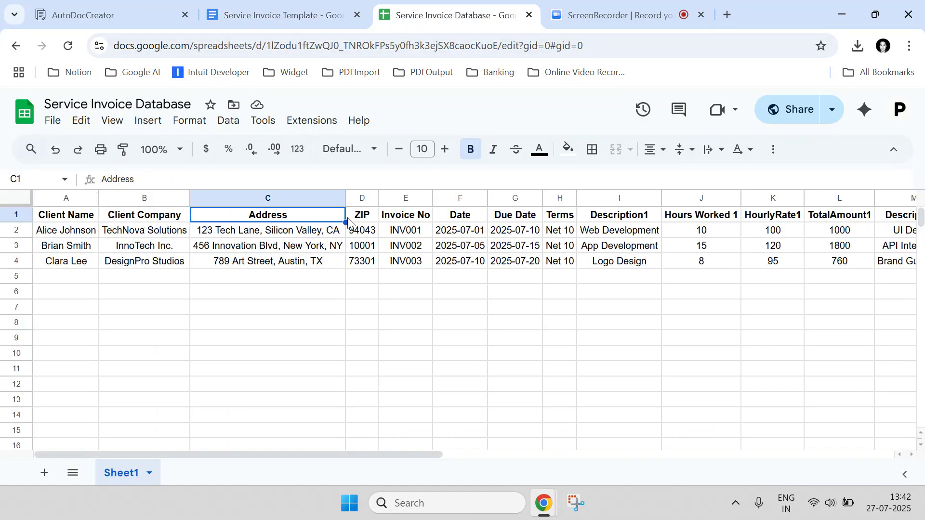
{"action": "left_click", "coordinate": [358, 220]}
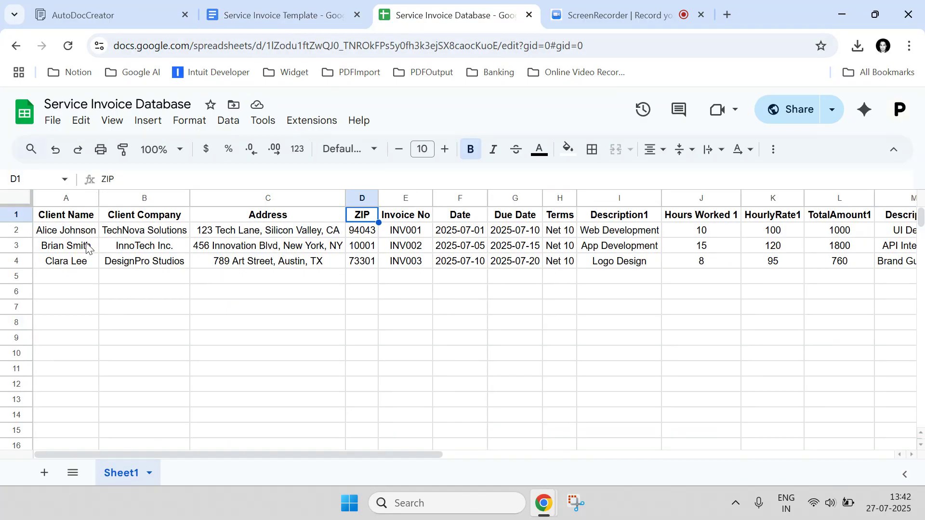
{"action": "left_click", "coordinate": [64, 236]}
{"action": "left_click", "coordinate": [73, 251]}
{"action": "left_click", "coordinate": [68, 266]}
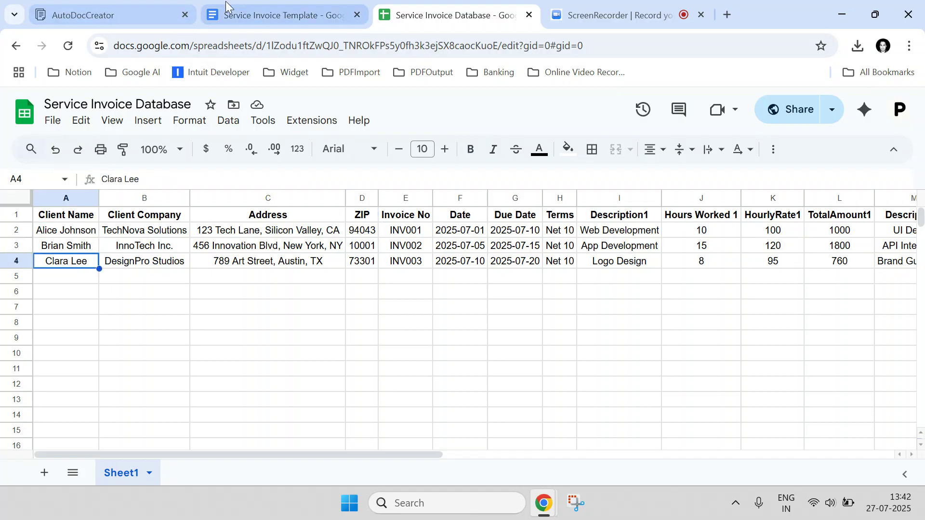
Examine the invoice details table placeholders in the template and the matching client data rows in the spreadsheet.
{"action": "left_click", "coordinate": [244, 12]}
{"action": "scroll", "coordinate": [306, 270], "scroll_direction": "down", "scroll_amount": 5}
{"action": "scroll", "coordinate": [306, 270], "scroll_direction": "down", "scroll_amount": 6}
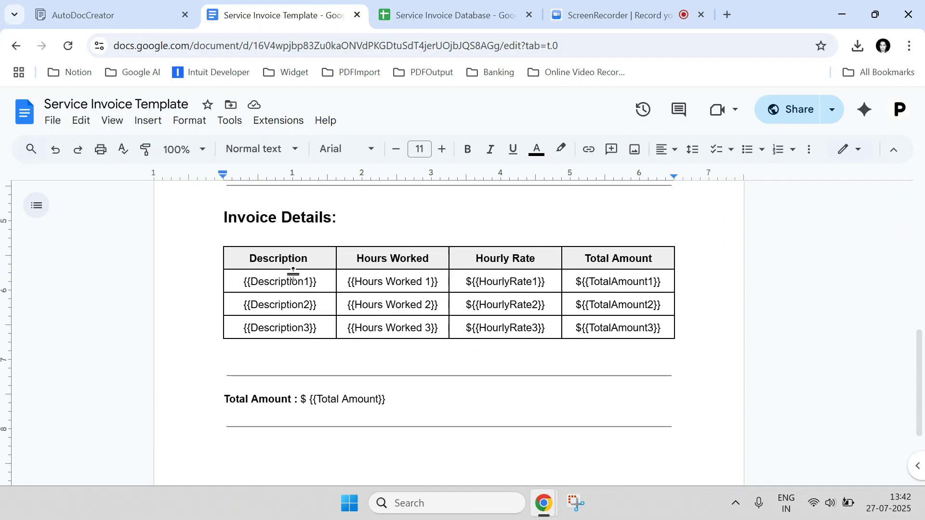
{"action": "left_click", "coordinate": [385, 10]}
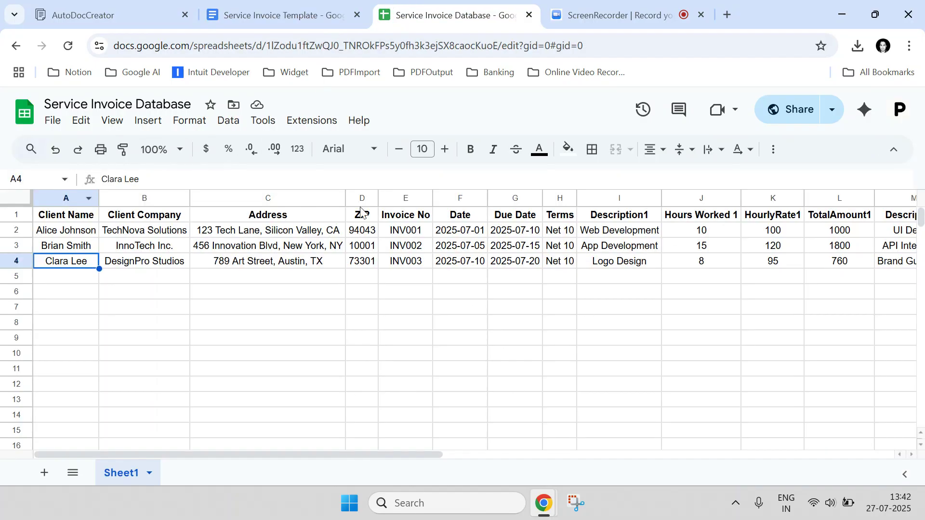
{"action": "left_click", "coordinate": [25, 233]}
{"action": "left_click", "coordinate": [21, 244]}
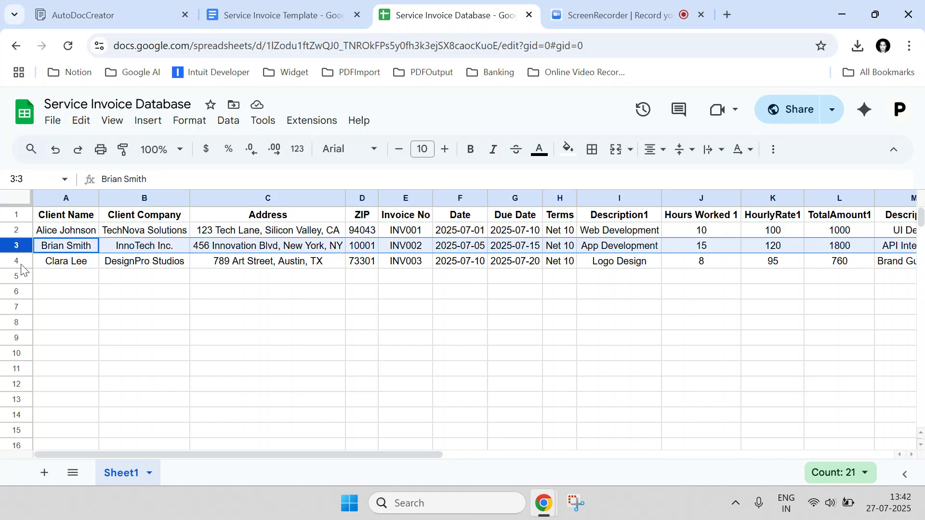
{"action": "left_click", "coordinate": [21, 264]}
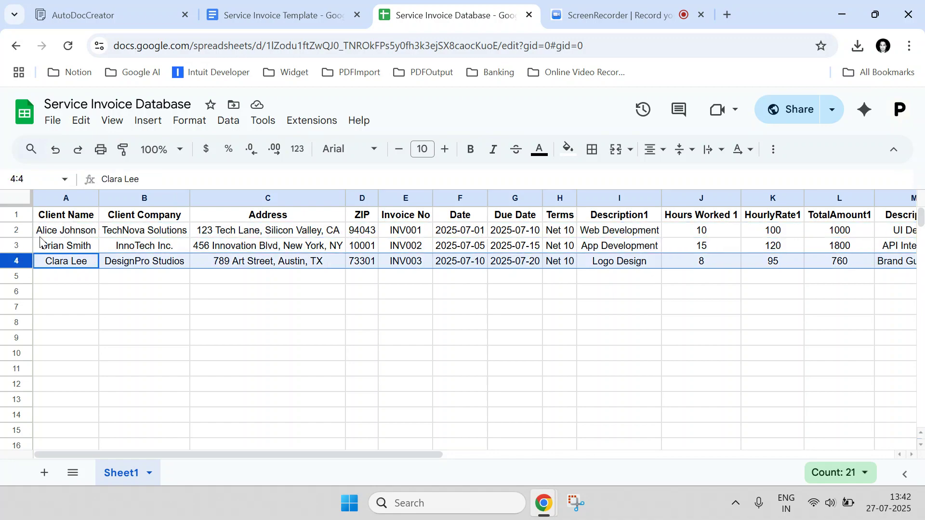
Check the Client Company placeholder in the template against the spreadsheet's Client Company header.
{"action": "left_click", "coordinate": [314, 5]}
{"action": "scroll", "coordinate": [335, 291], "scroll_direction": "up", "scroll_amount": 10}
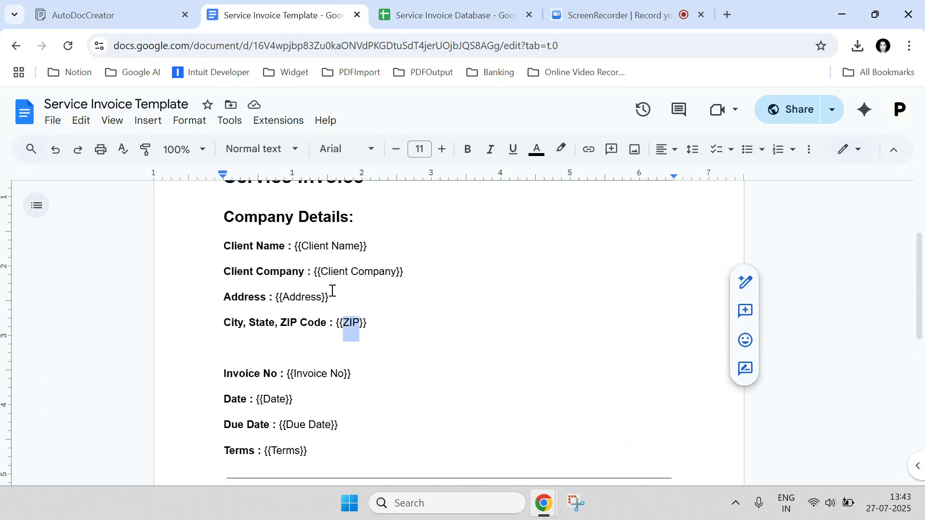
{"action": "scroll", "coordinate": [328, 296], "scroll_direction": "down", "scroll_amount": 3}
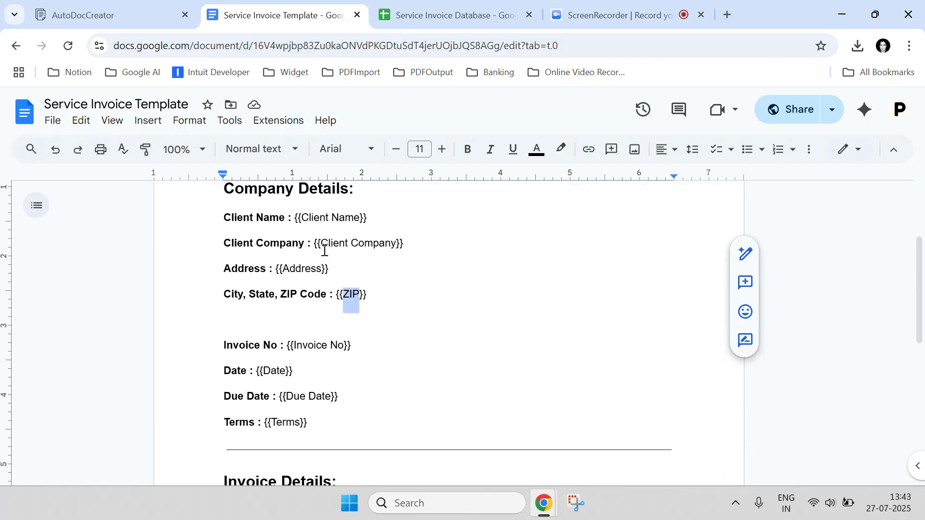
{"action": "left_click_drag", "start_coordinate": [321, 243], "coordinate": [396, 242]}
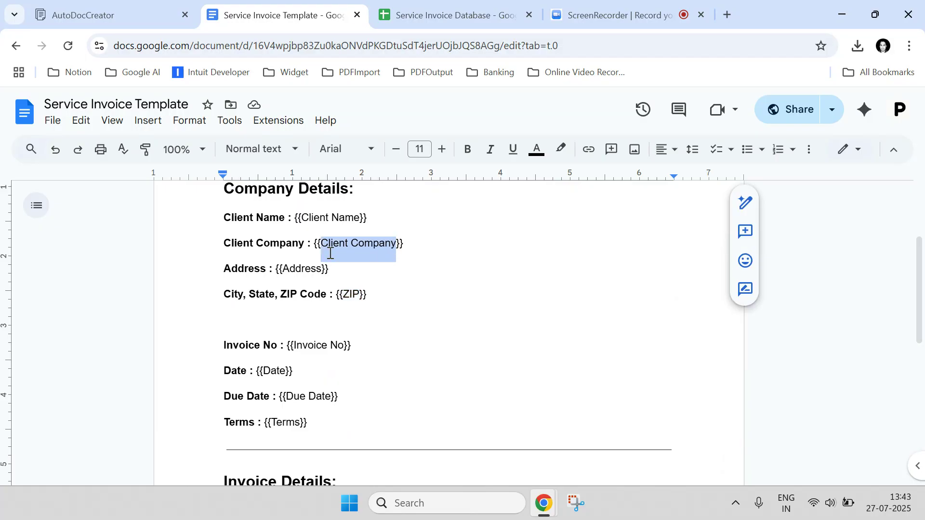
{"action": "left_click", "coordinate": [434, 13]}
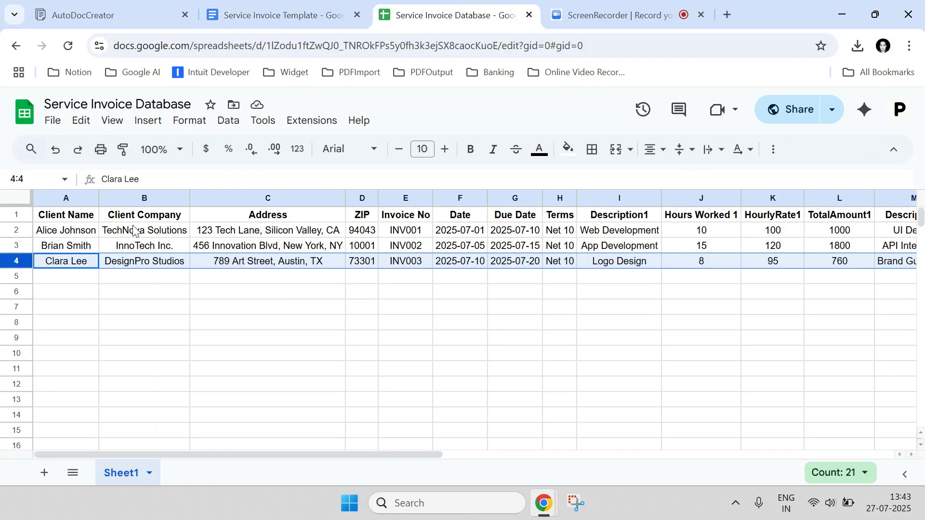
{"action": "left_click", "coordinate": [83, 219]}
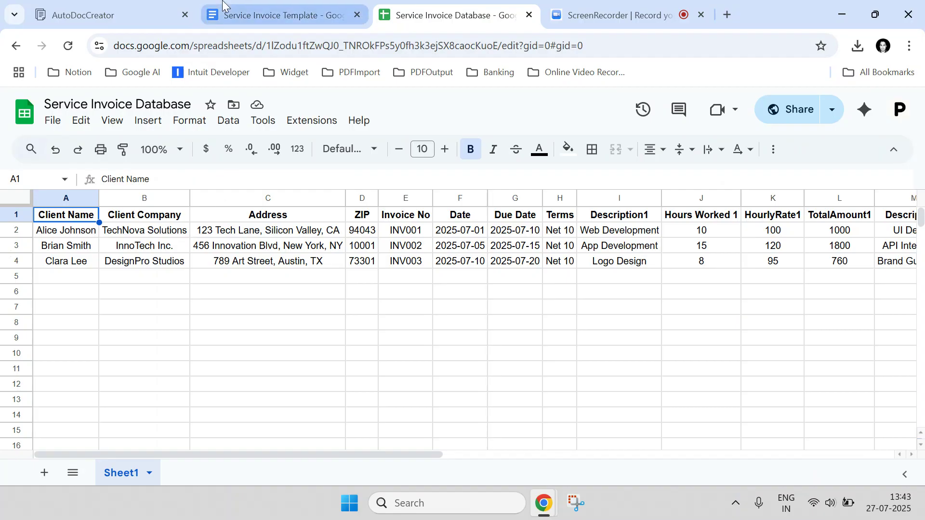
Look through the whole template document again against the spreadsheet headers.
{"action": "left_click", "coordinate": [279, 15]}
{"action": "scroll", "coordinate": [355, 267], "scroll_direction": "down", "scroll_amount": 3}
{"action": "scroll", "coordinate": [398, 324], "scroll_direction": "down", "scroll_amount": 3}
{"action": "scroll", "coordinate": [386, 314], "scroll_direction": "up", "scroll_amount": 9}
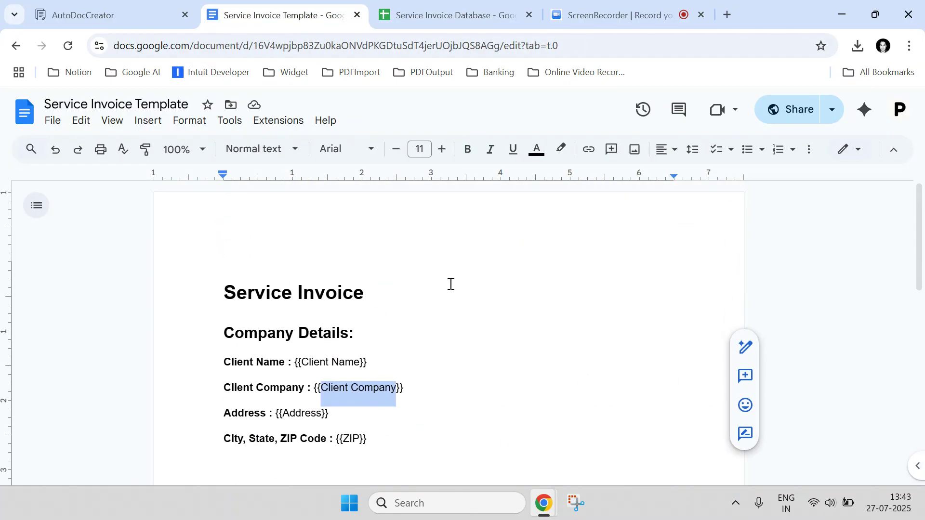
{"action": "left_click", "coordinate": [319, 298]}
{"action": "left_click", "coordinate": [403, 5]}
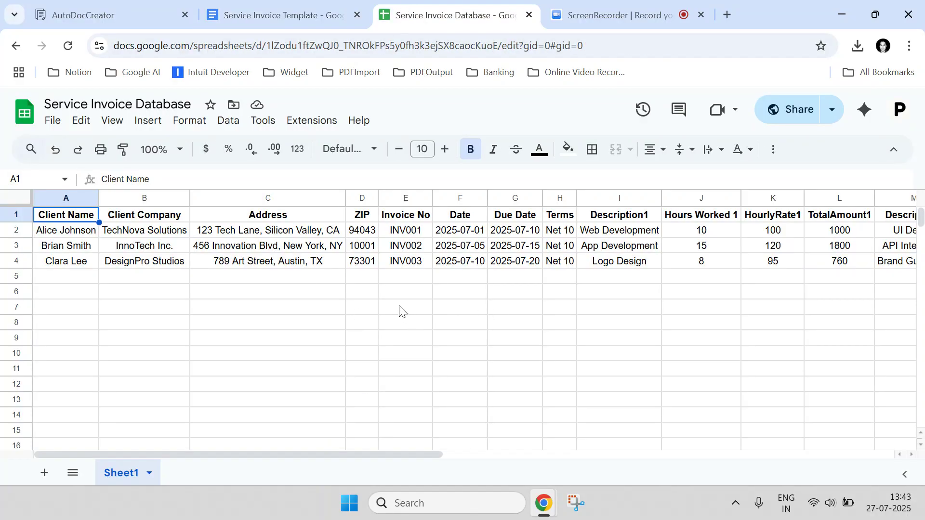
{"action": "left_click", "coordinate": [299, 14]}
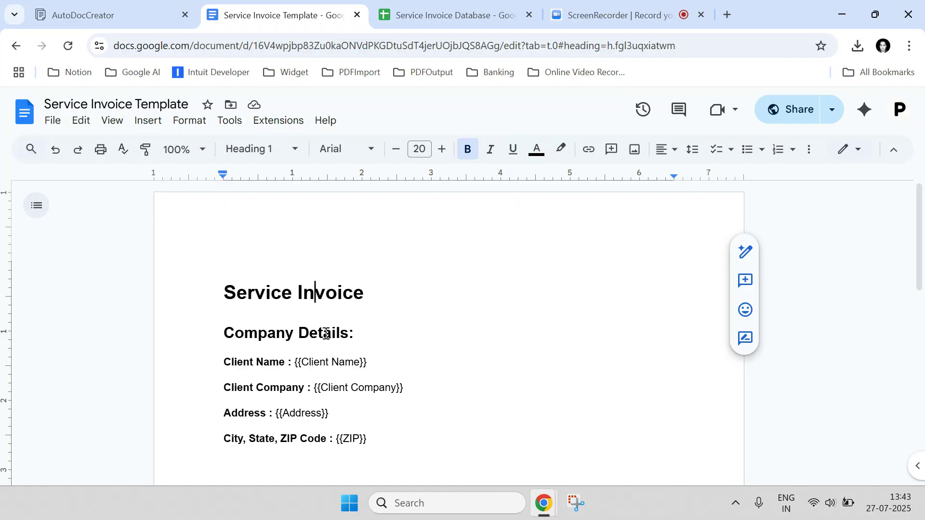
{"action": "scroll", "coordinate": [326, 333], "scroll_direction": "down", "scroll_amount": 11}
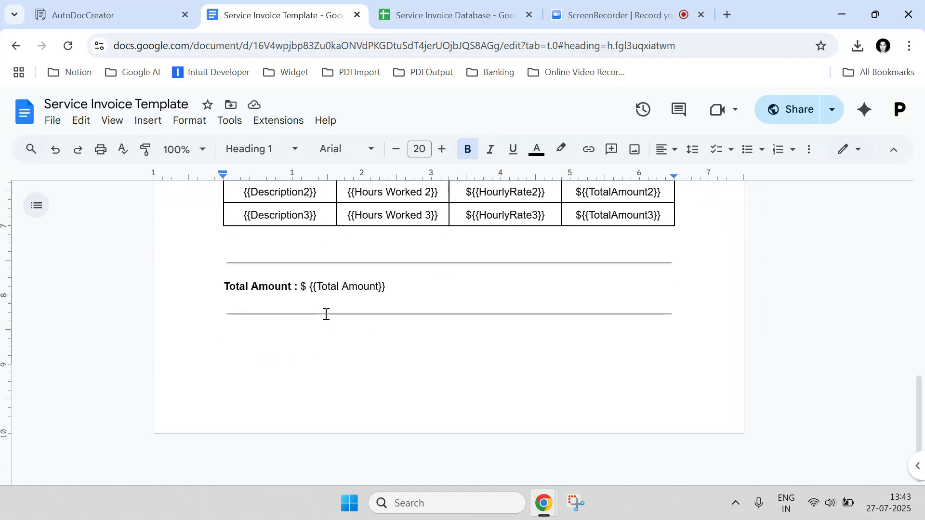
Sign in to Auto Doc Creator with Google, choosing the demo account and granting it access.
{"action": "left_click", "coordinate": [121, 6]}
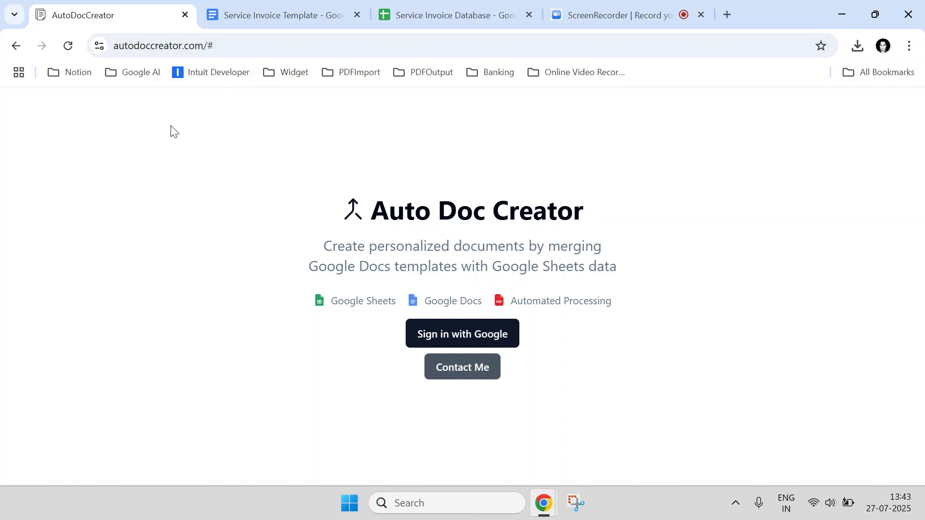
{"action": "left_click", "coordinate": [448, 333]}
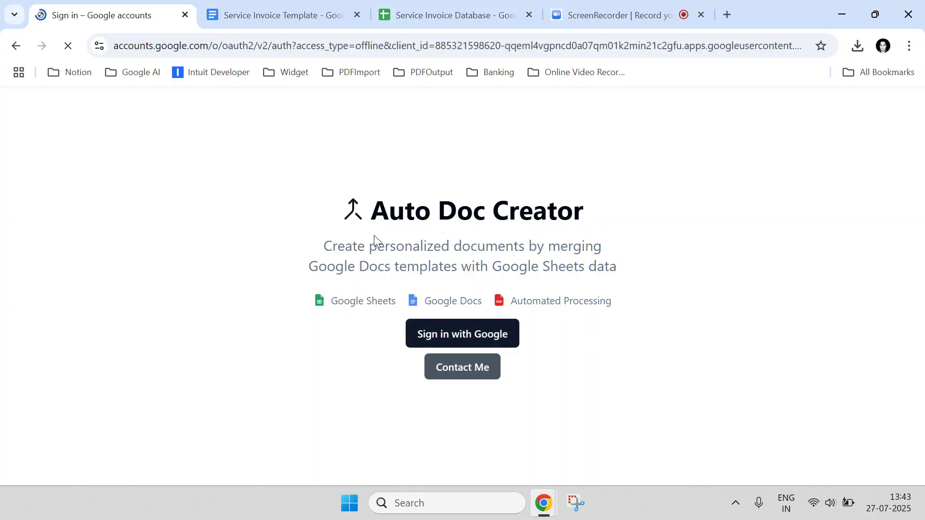
{"action": "scroll", "coordinate": [398, 240], "scroll_direction": "down", "scroll_amount": 5}
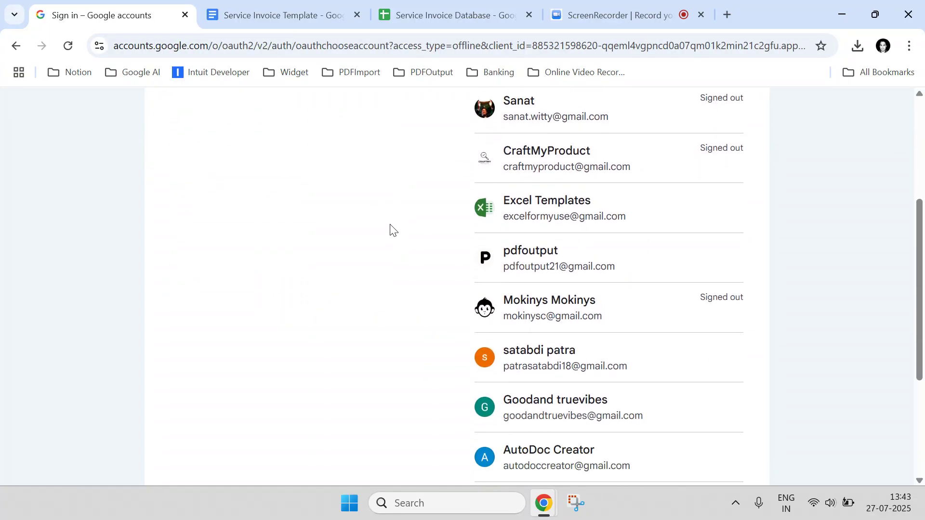
{"action": "left_click", "coordinate": [589, 263]}
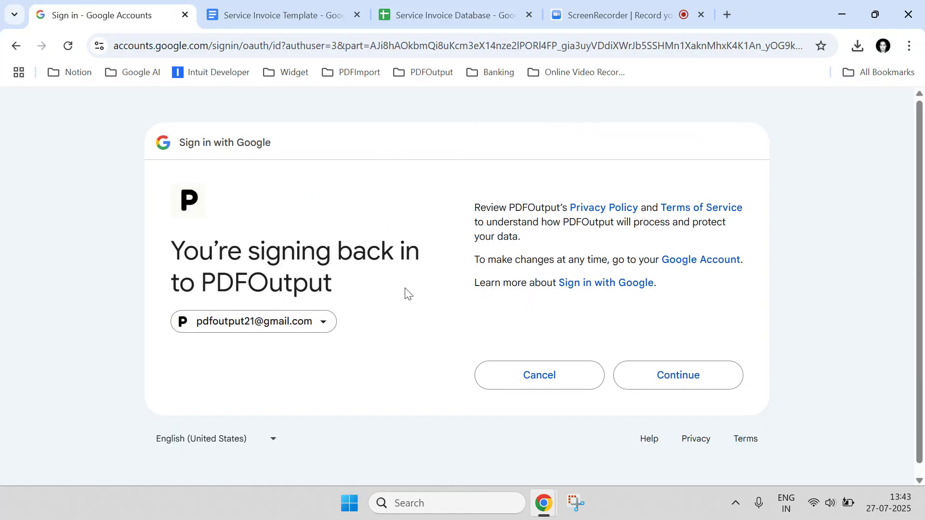
{"action": "left_click", "coordinate": [674, 377]}
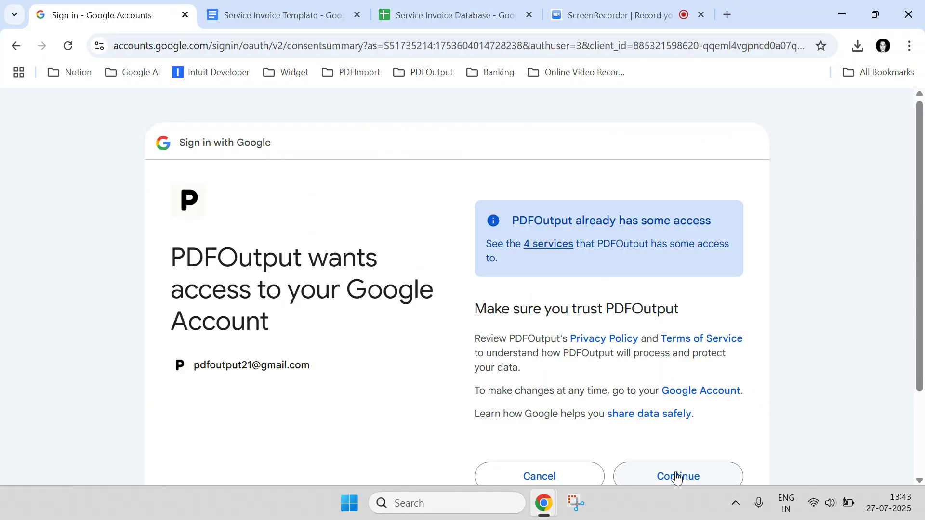
{"action": "left_click", "coordinate": [675, 476]}
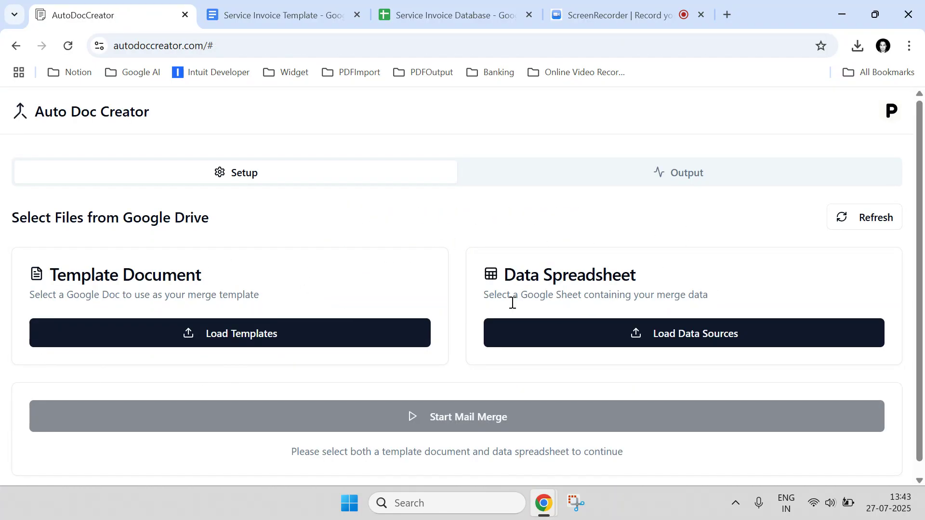
Load Service Invoice Template as the template document and Service Invoice Database as the data spreadsheet.
{"action": "left_click", "coordinate": [188, 337]}
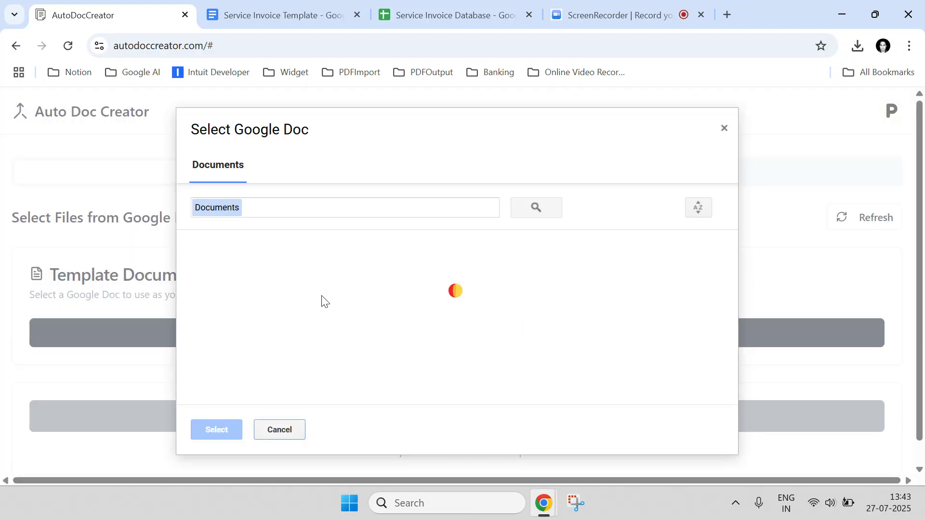
{"action": "left_click", "coordinate": [298, 280]}
{"action": "double_click", "coordinate": [298, 280]}
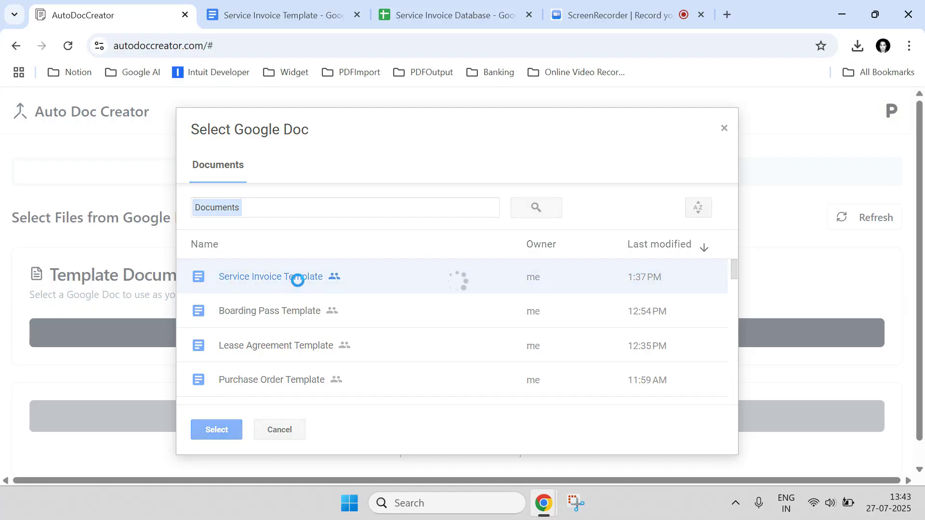
{"action": "left_click", "coordinate": [684, 334]}
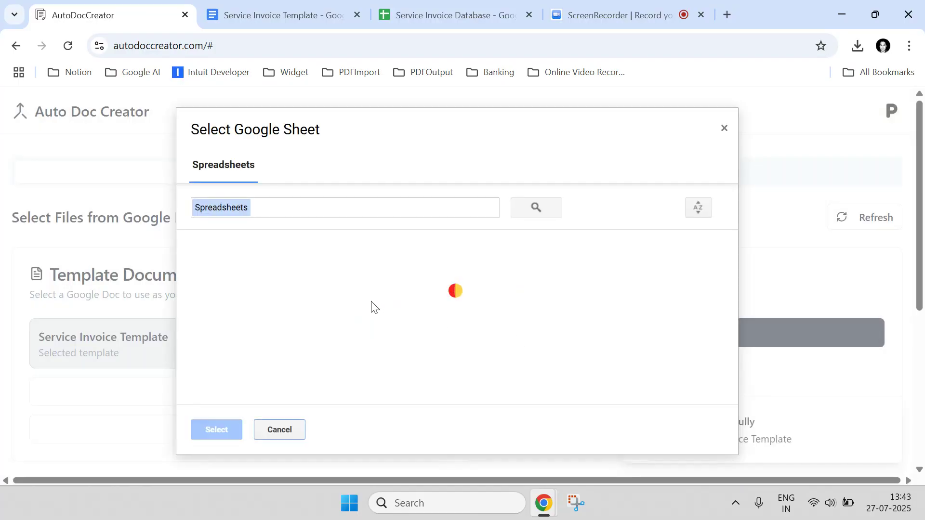
{"action": "left_click", "coordinate": [299, 276]}
{"action": "double_click", "coordinate": [299, 276]}
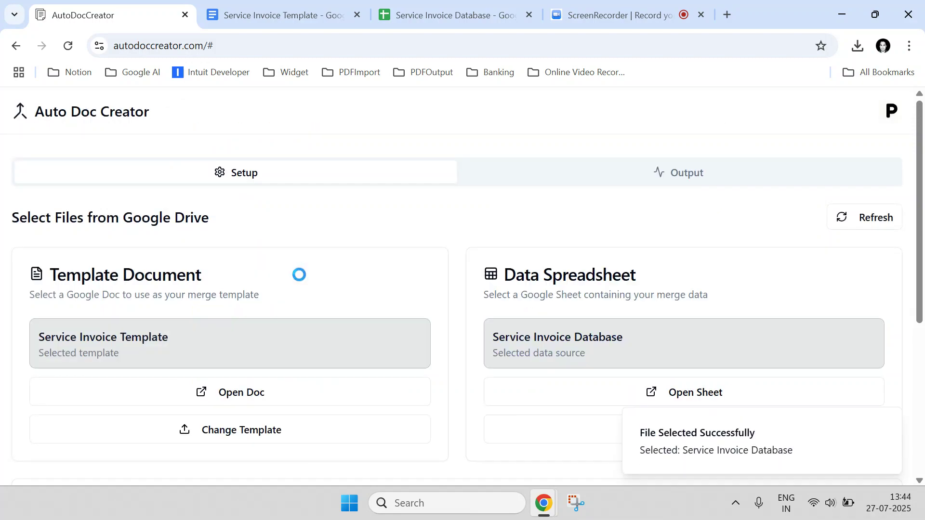
Configure the sheet settings to use Sheet1 and export All Rows, checking the spreadsheet's sheet tab.
{"action": "scroll", "coordinate": [260, 277], "scroll_direction": "down", "scroll_amount": 3}
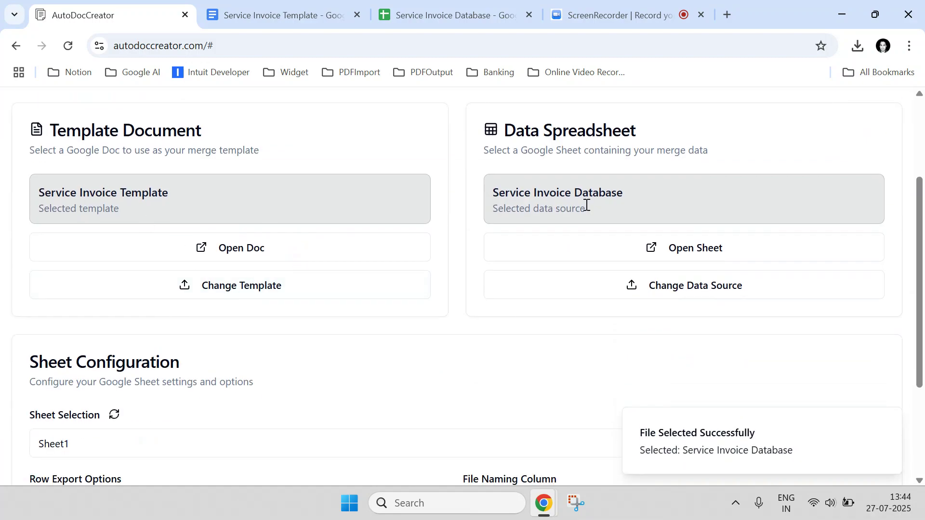
{"action": "scroll", "coordinate": [527, 233], "scroll_direction": "down", "scroll_amount": 3}
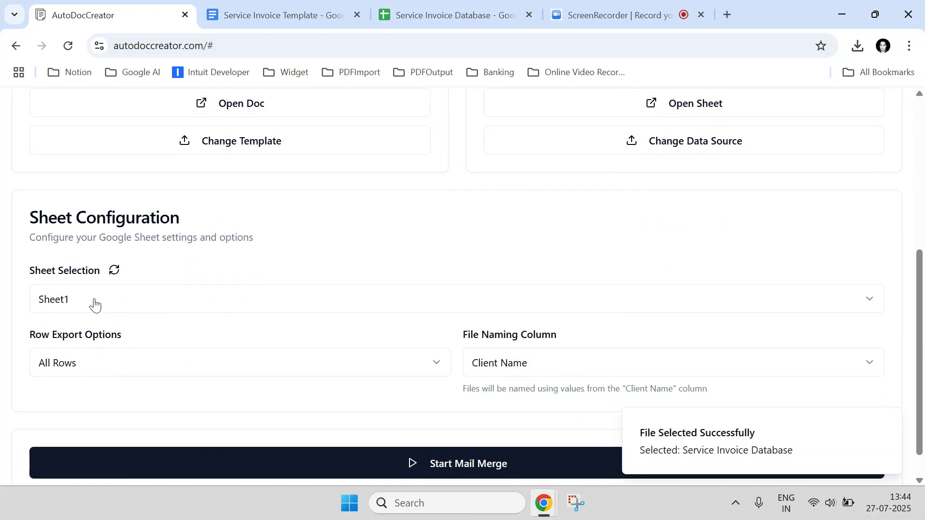
{"action": "left_click", "coordinate": [407, 4]}
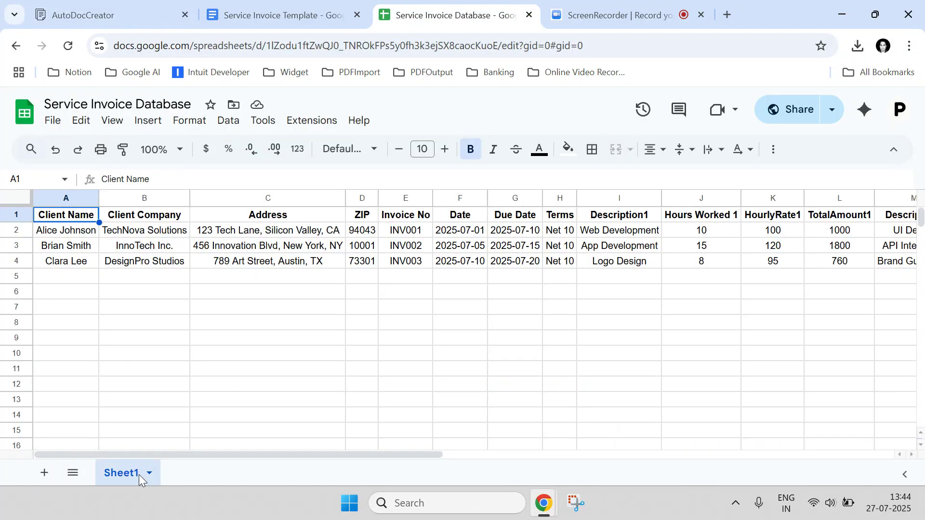
{"action": "left_click", "coordinate": [140, 15]}
{"action": "left_click", "coordinate": [111, 358]}
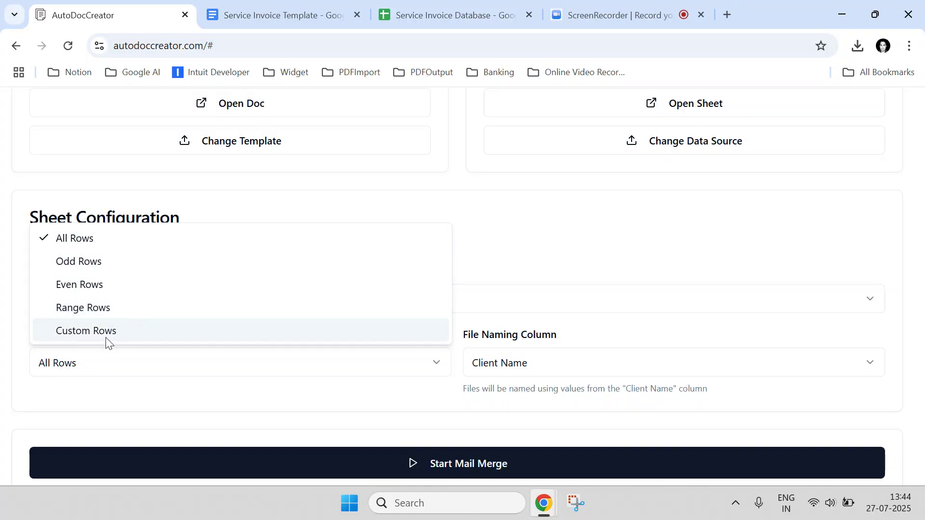
{"action": "left_click", "coordinate": [106, 238]}
Set the file naming column to Invoice No, checking the Invoice No column values in the spreadsheet.
{"action": "left_click", "coordinate": [505, 375]}
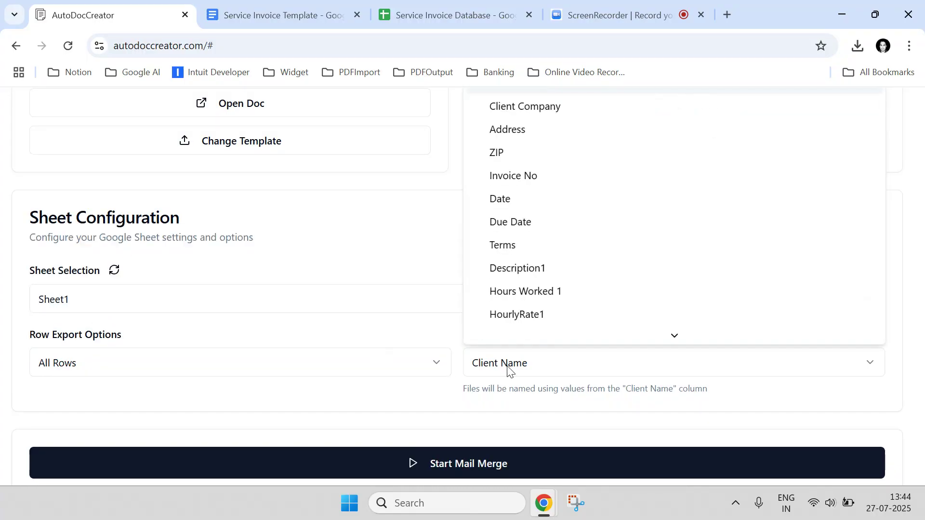
{"action": "left_click", "coordinate": [537, 177]}
{"action": "left_click", "coordinate": [439, 6]}
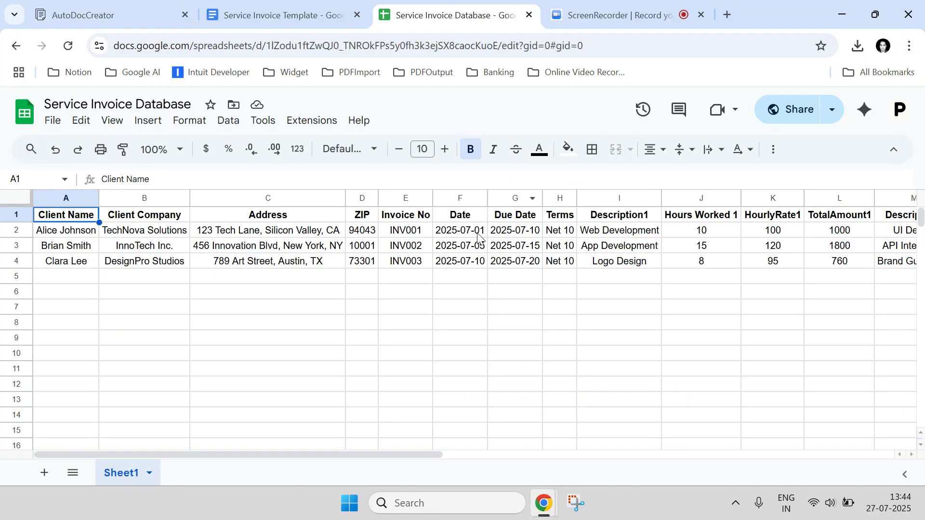
{"action": "left_click_drag", "start_coordinate": [406, 236], "coordinate": [410, 261]}
{"action": "left_click", "coordinate": [120, 6]}
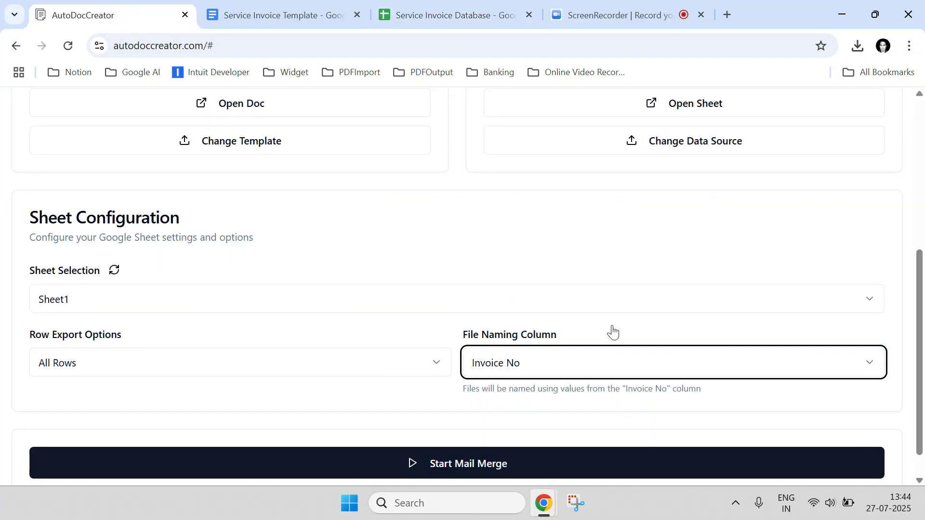
{"action": "left_click", "coordinate": [554, 367]}
{"action": "left_click", "coordinate": [537, 178]}
Start the mail merge and follow the processing progress of the generated invoice files.
{"action": "scroll", "coordinate": [496, 391], "scroll_direction": "down", "scroll_amount": 1}
{"action": "left_click", "coordinate": [476, 427]}
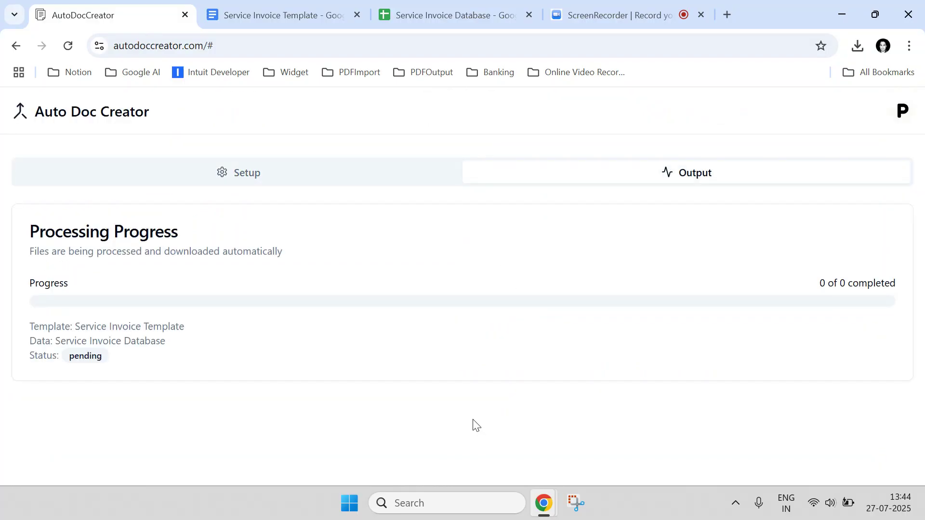
{"action": "scroll", "coordinate": [452, 386], "scroll_direction": "down", "scroll_amount": 2}
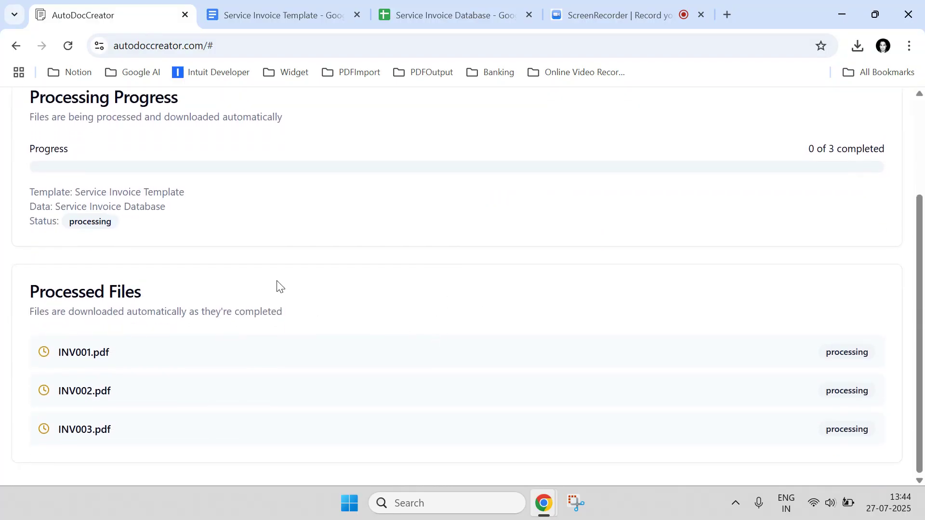
{"action": "left_click_drag", "start_coordinate": [72, 222], "coordinate": [126, 223]}
{"action": "left_click", "coordinate": [195, 282]}
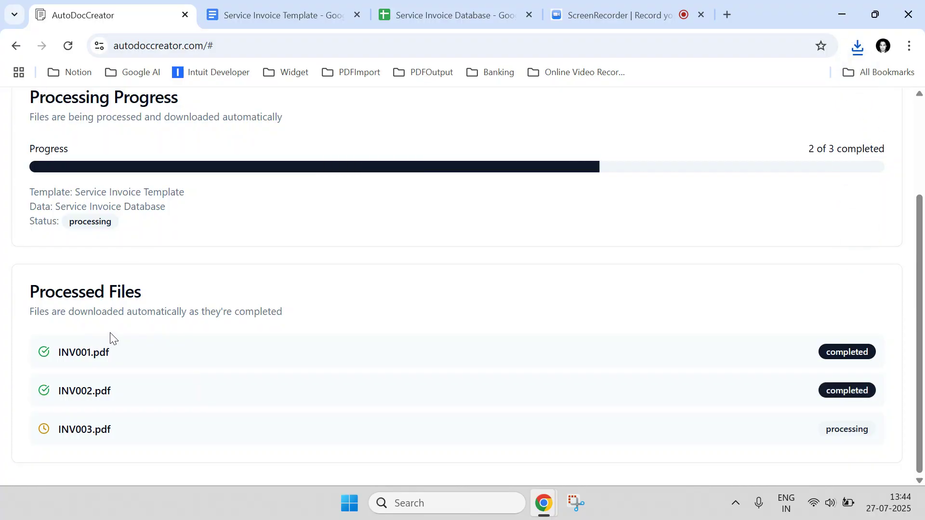
{"action": "scroll", "coordinate": [667, 227], "scroll_direction": "up", "scroll_amount": 2}
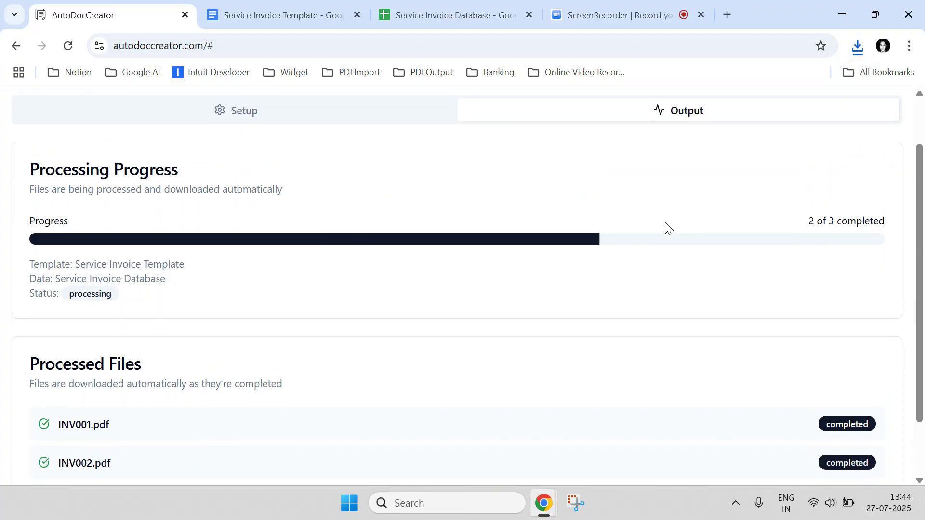
{"action": "scroll", "coordinate": [667, 226], "scroll_direction": "down", "scroll_amount": 2}
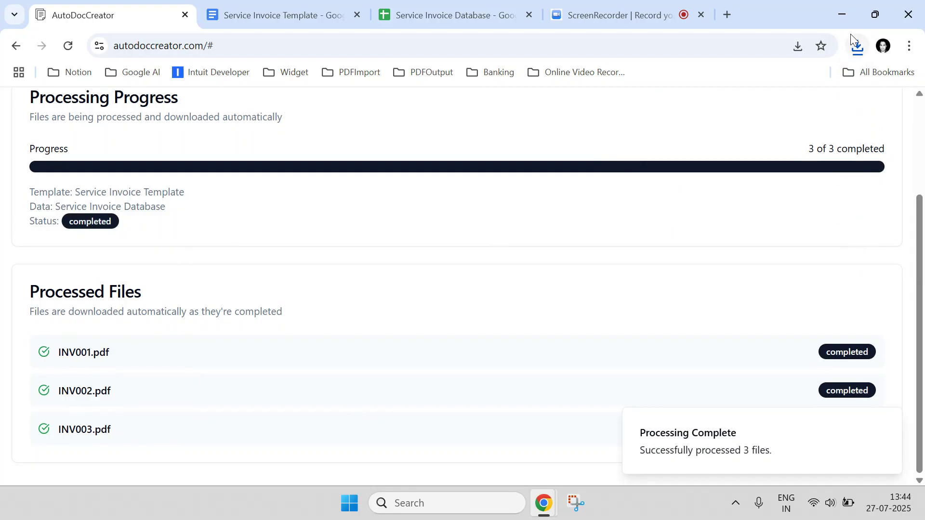
Open the downloaded INV001 PDF from the Downloads folder.
{"action": "left_click", "coordinate": [856, 45]}
{"action": "left_click", "coordinate": [813, 114]}
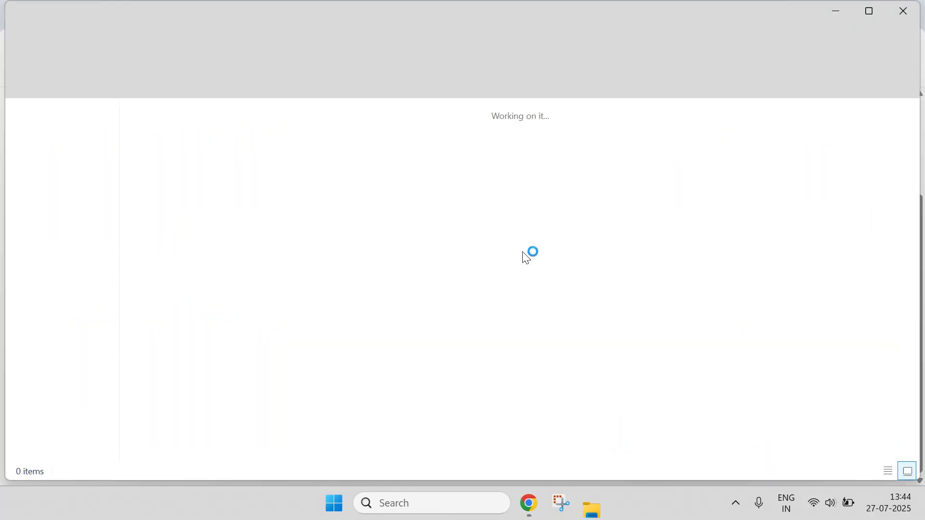
{"action": "double_click", "coordinate": [355, 172]}
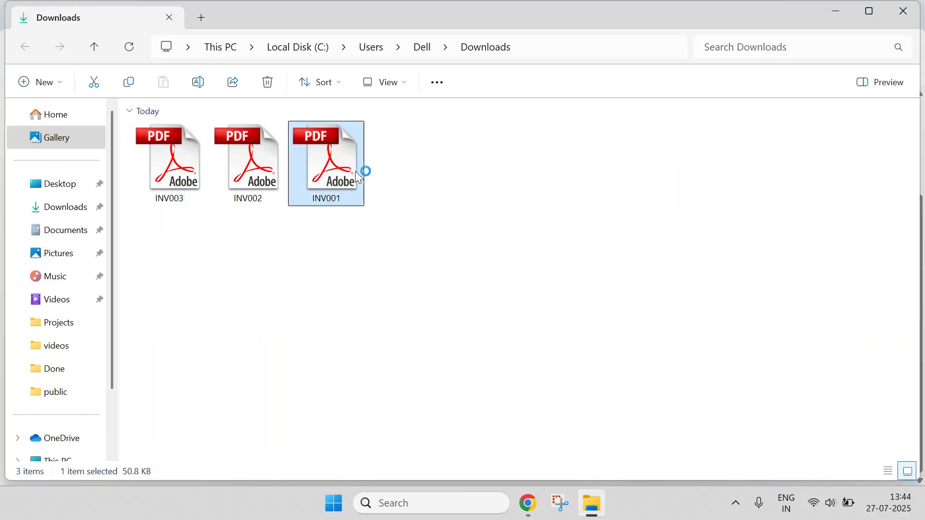
Review the INV001 invoice's client details, invoice details table and total amount.
{"action": "left_click_drag", "start_coordinate": [243, 241], "coordinate": [340, 242]}
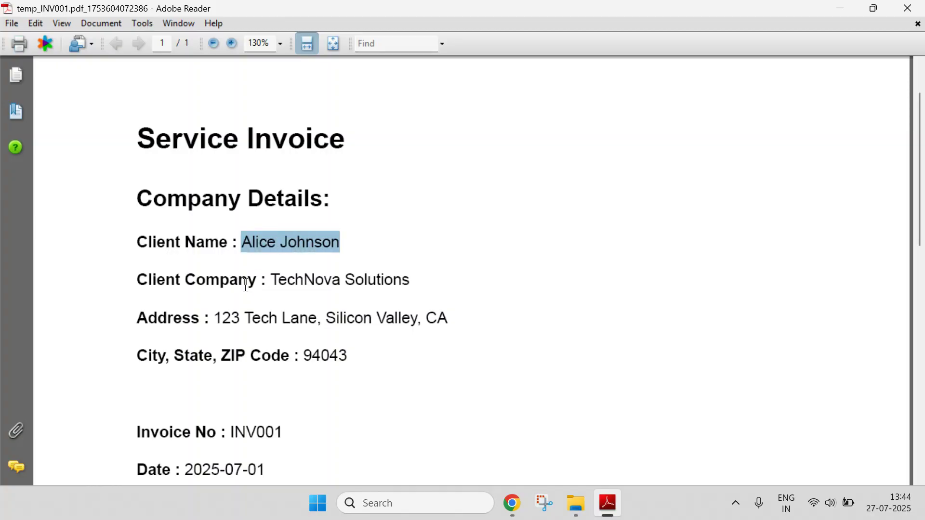
{"action": "left_click", "coordinate": [372, 293]}
{"action": "scroll", "coordinate": [351, 296], "scroll_direction": "down", "scroll_amount": 12}
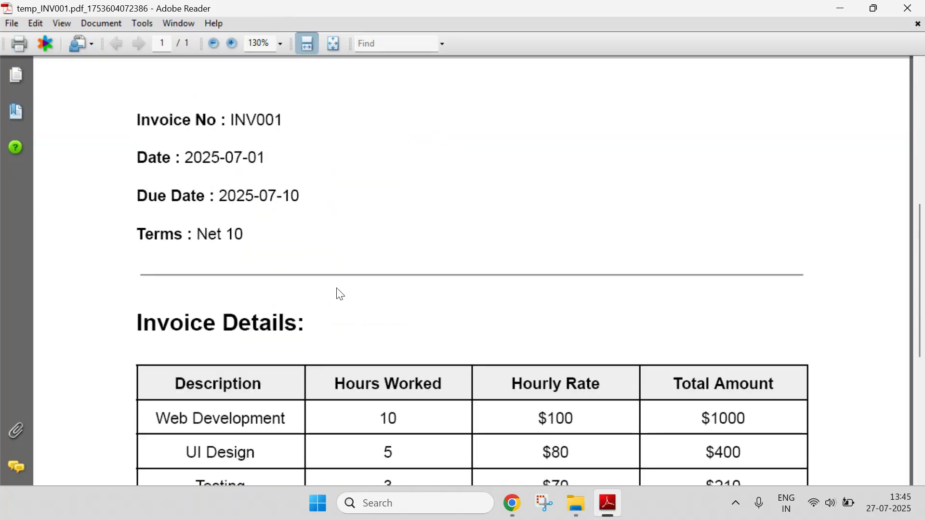
{"action": "scroll", "coordinate": [613, 367], "scroll_direction": "down", "scroll_amount": 7}
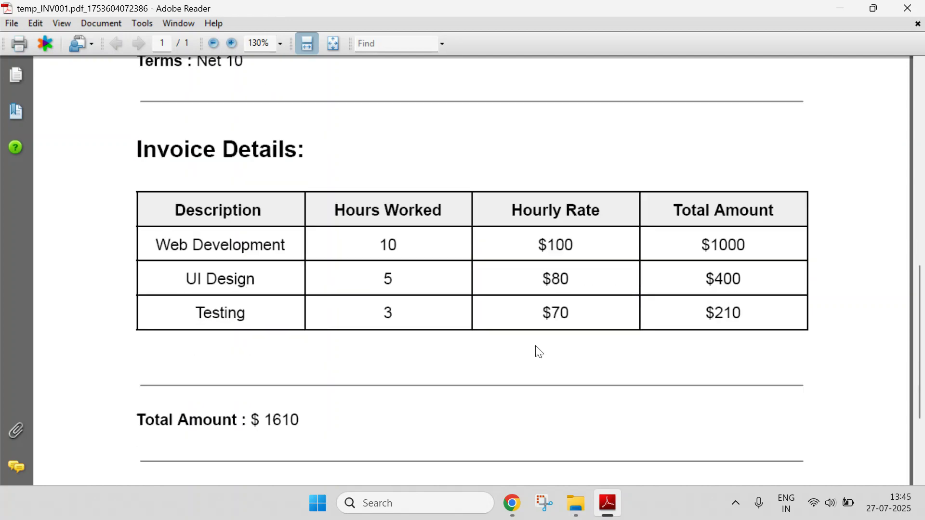
{"action": "scroll", "coordinate": [532, 349], "scroll_direction": "up", "scroll_amount": 4}
{"action": "scroll", "coordinate": [530, 348], "scroll_direction": "up", "scroll_amount": 1}
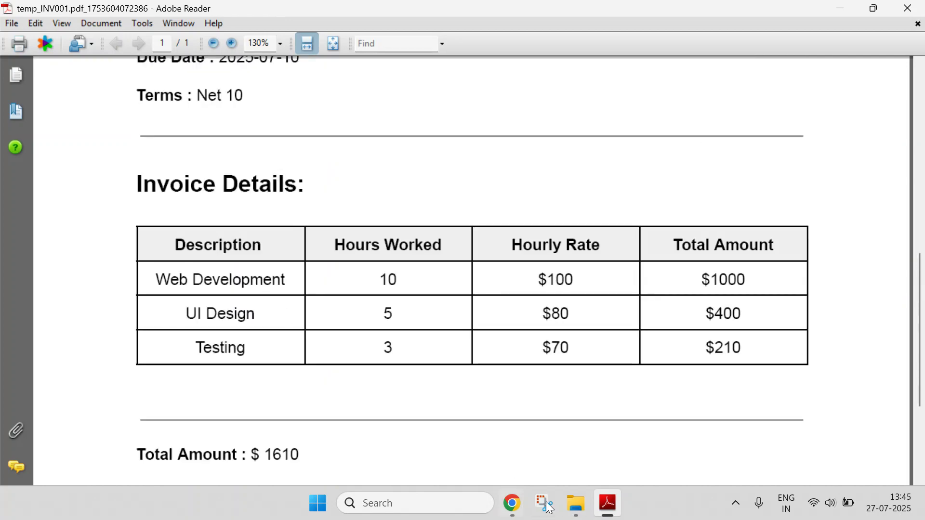
Compare the invoice number and date in the PDF against the first client row in the spreadsheet.
{"action": "mouse_move", "coordinate": [512, 503]}
{"action": "left_click", "coordinate": [471, 449]}
{"action": "left_click", "coordinate": [455, 15]}
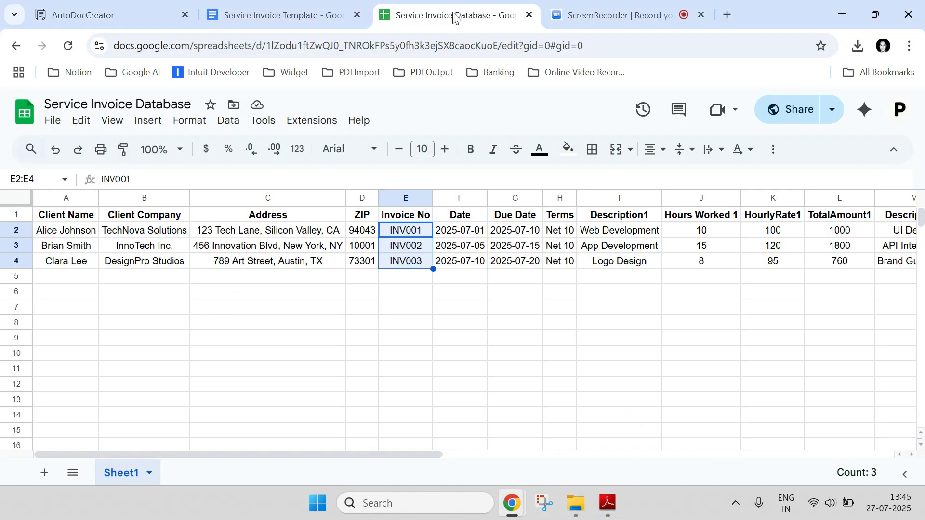
{"action": "left_click", "coordinate": [601, 505]}
{"action": "scroll", "coordinate": [480, 323], "scroll_direction": "up", "scroll_amount": 4}
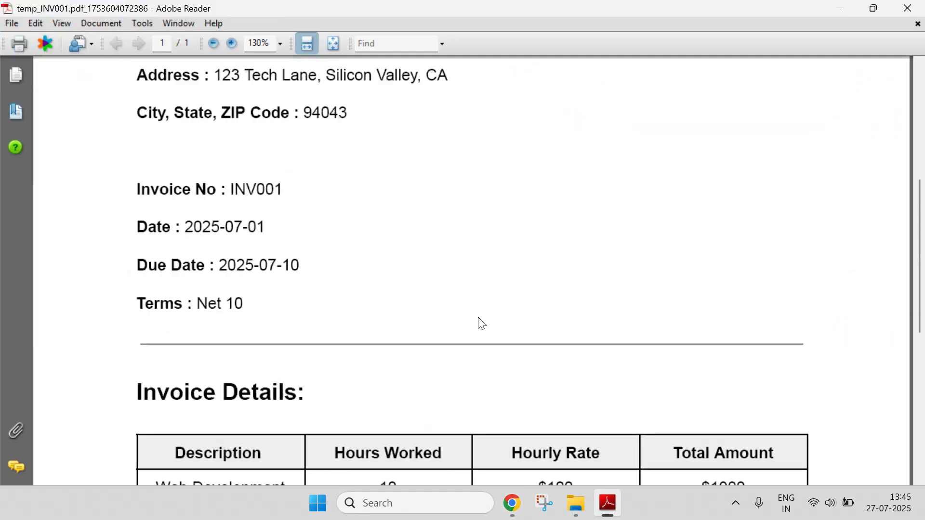
{"action": "left_click_drag", "start_coordinate": [231, 189], "coordinate": [284, 190]}
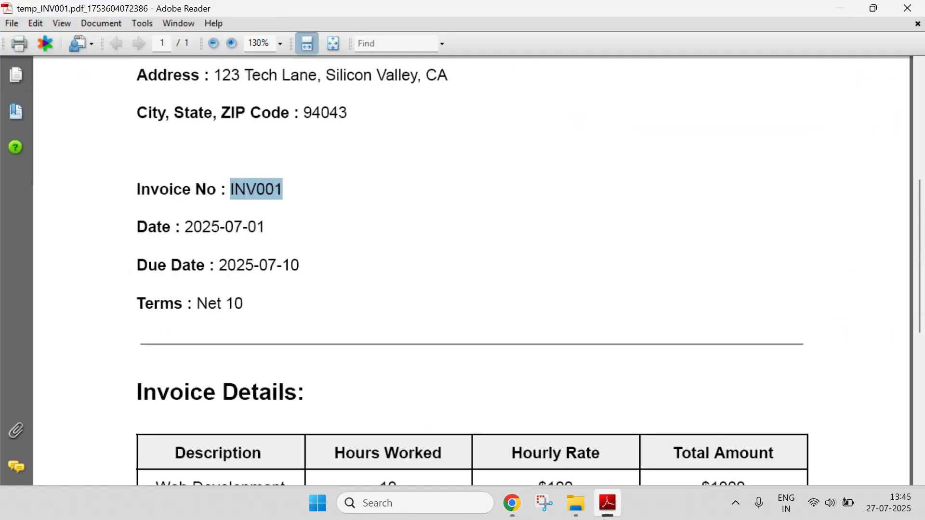
{"action": "left_click", "coordinate": [604, 516]}
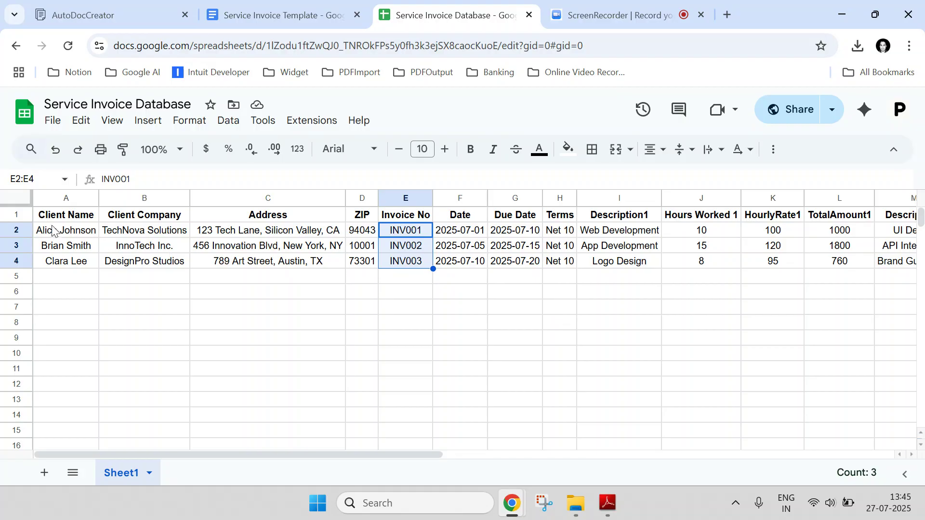
{"action": "left_click", "coordinate": [17, 229]}
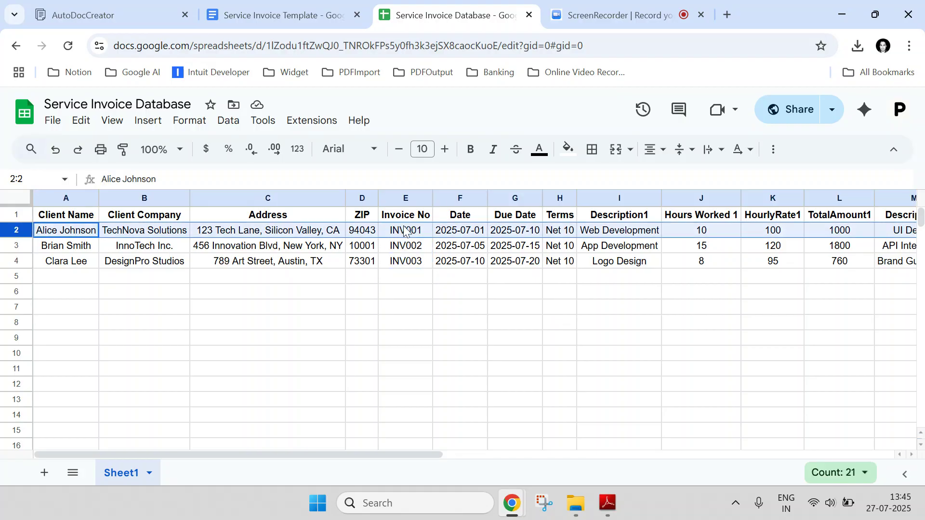
{"action": "left_click", "coordinate": [608, 503]}
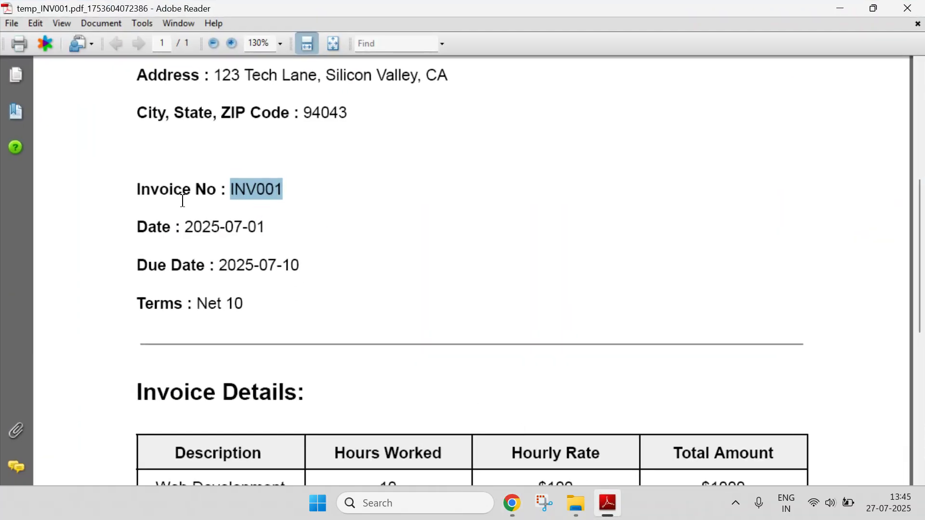
{"action": "left_click_drag", "start_coordinate": [184, 222], "coordinate": [263, 226]}
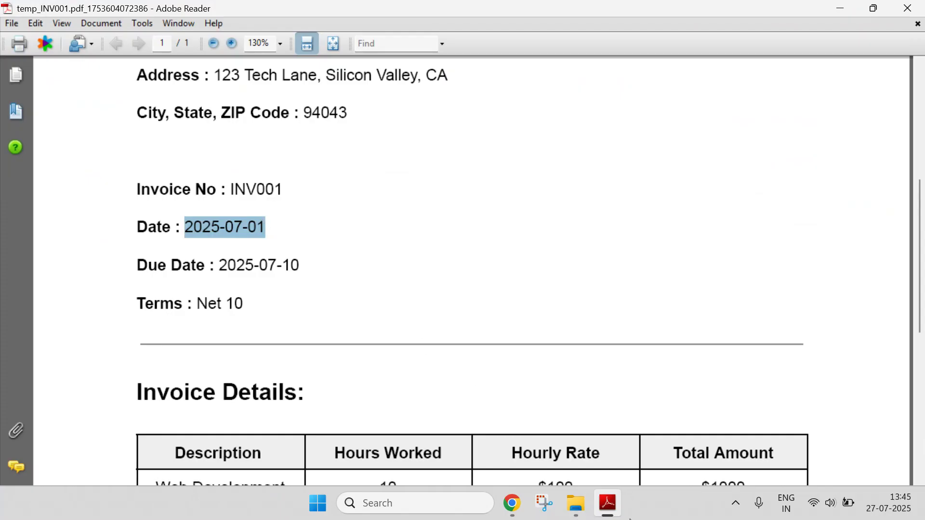
{"action": "left_click", "coordinate": [608, 503]}
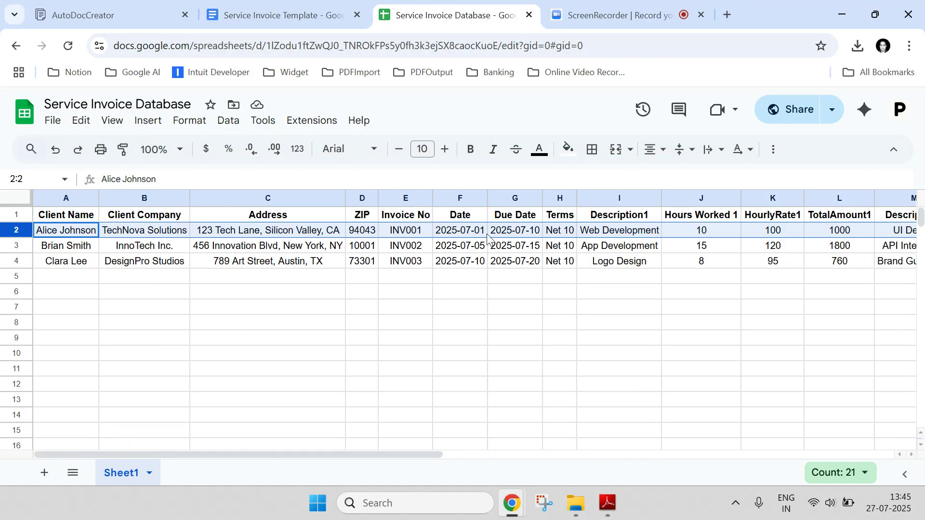
Compare the date, due date and terms in the PDF with the matching spreadsheet cells.
{"action": "left_click", "coordinate": [482, 238]}
{"action": "left_click", "coordinate": [513, 235]}
{"action": "left_click", "coordinate": [474, 237]}
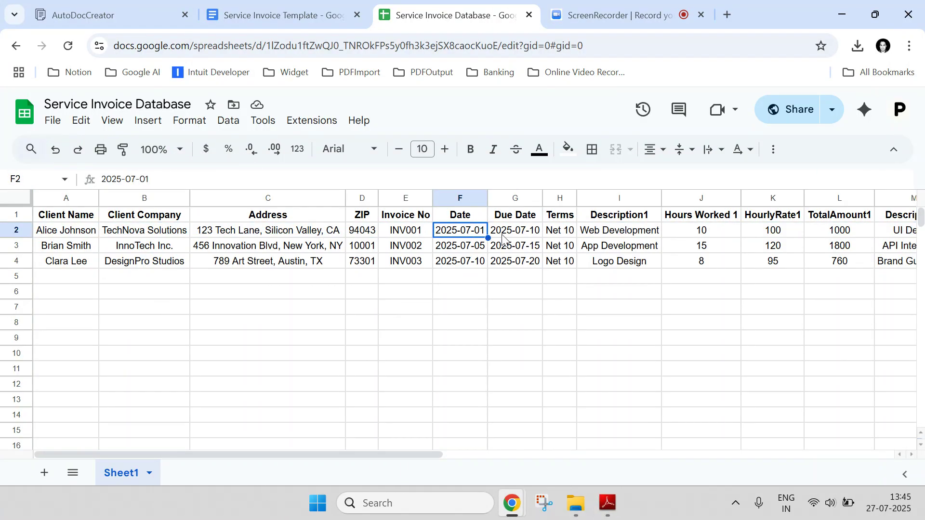
{"action": "key", "text": "alt+Tab"}
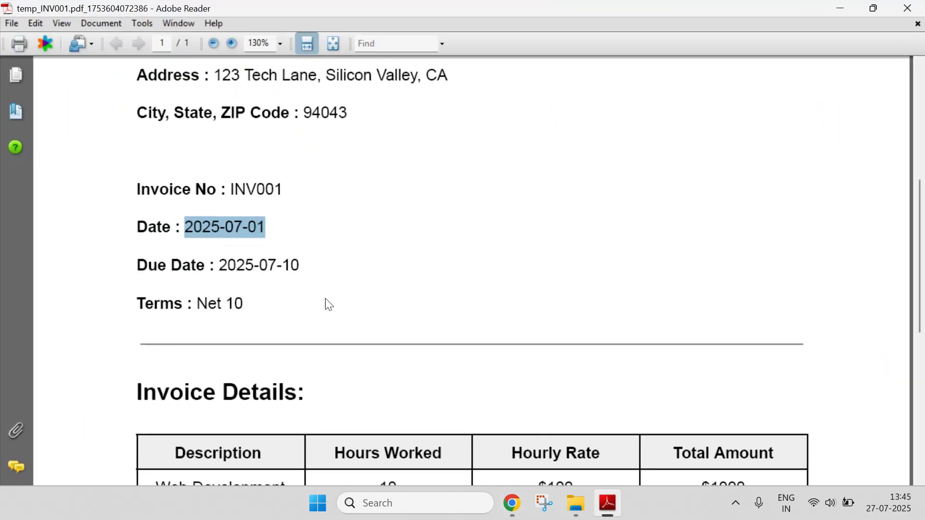
{"action": "left_click_drag", "start_coordinate": [196, 303], "coordinate": [245, 304]}
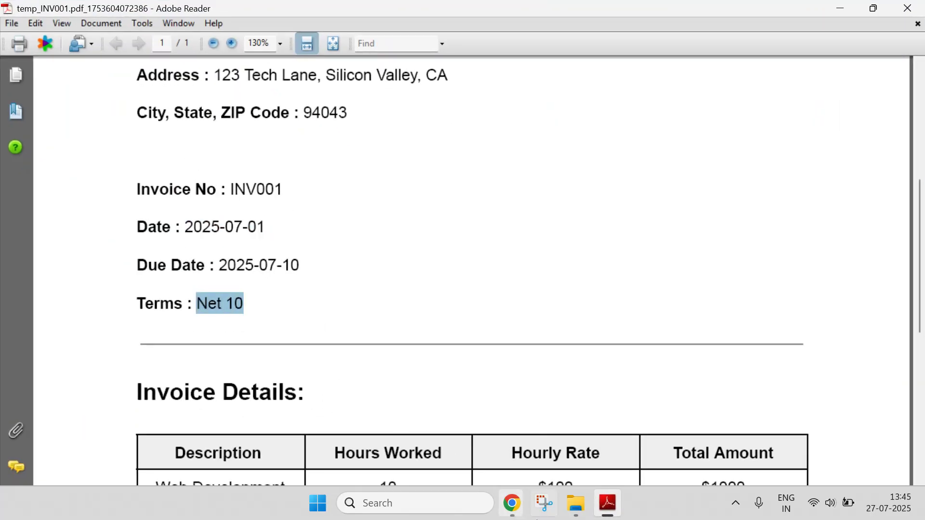
{"action": "left_click", "coordinate": [603, 517]}
{"action": "left_click", "coordinate": [541, 236]}
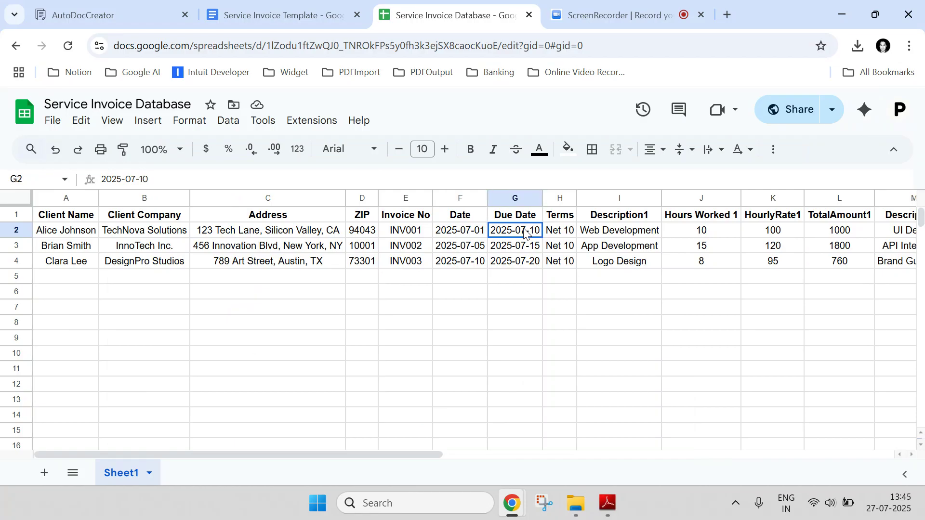
{"action": "left_click", "coordinate": [569, 234]}
{"action": "left_click", "coordinate": [477, 232]}
{"action": "left_click", "coordinate": [420, 232]}
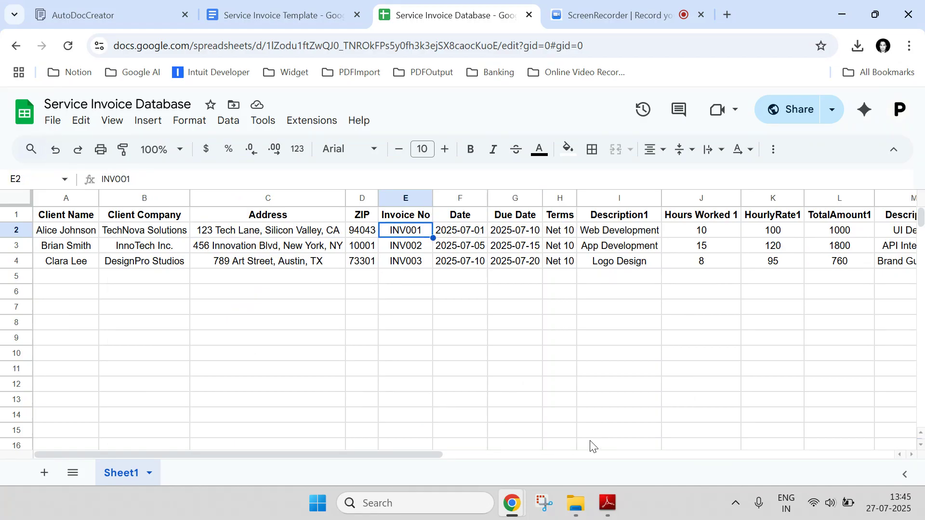
Open the INV002 PDF from the Downloads folder and review its invoice details table and total amount.
{"action": "left_click", "coordinate": [576, 503]}
{"action": "left_click", "coordinate": [244, 166]}
{"action": "double_click", "coordinate": [243, 174]}
{"action": "scroll", "coordinate": [334, 231], "scroll_direction": "down", "scroll_amount": 10}
{"action": "scroll", "coordinate": [331, 219], "scroll_direction": "down", "scroll_amount": 2}
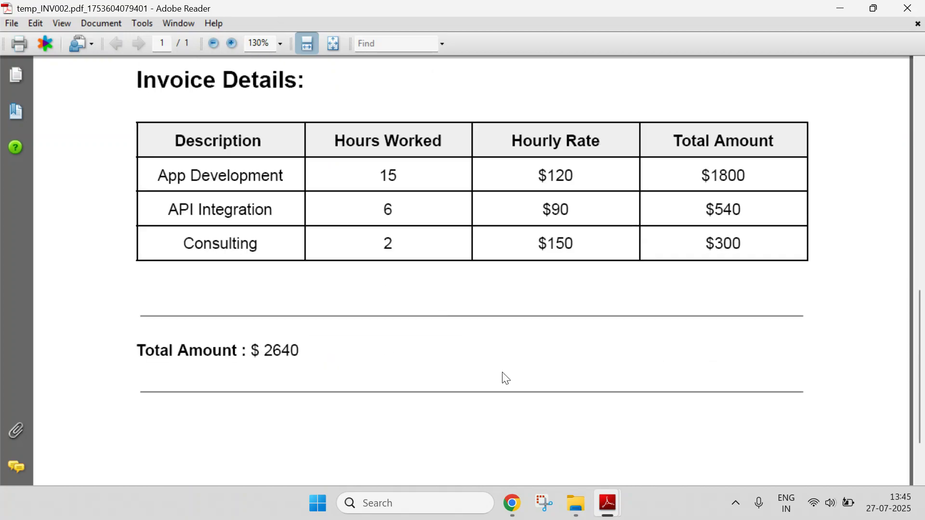
Open the INV003 PDF from the Downloads folder and review its dates, terms and invoice line items.
{"action": "left_click", "coordinate": [576, 503]}
{"action": "left_click", "coordinate": [170, 174]}
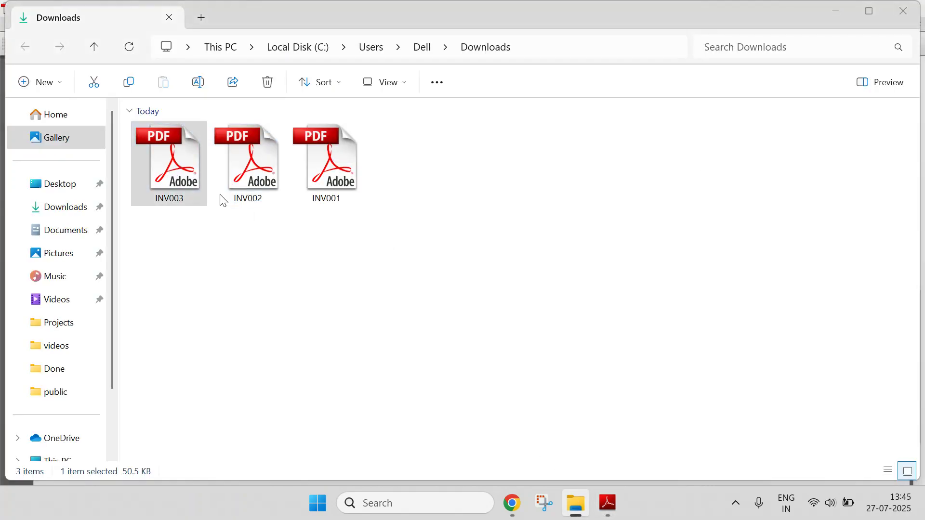
{"action": "double_click", "coordinate": [194, 190]}
{"action": "scroll", "coordinate": [318, 232], "scroll_direction": "down", "scroll_amount": 8}
{"action": "scroll", "coordinate": [319, 228], "scroll_direction": "down", "scroll_amount": 10}
{"action": "scroll", "coordinate": [318, 227], "scroll_direction": "up", "scroll_amount": 8}
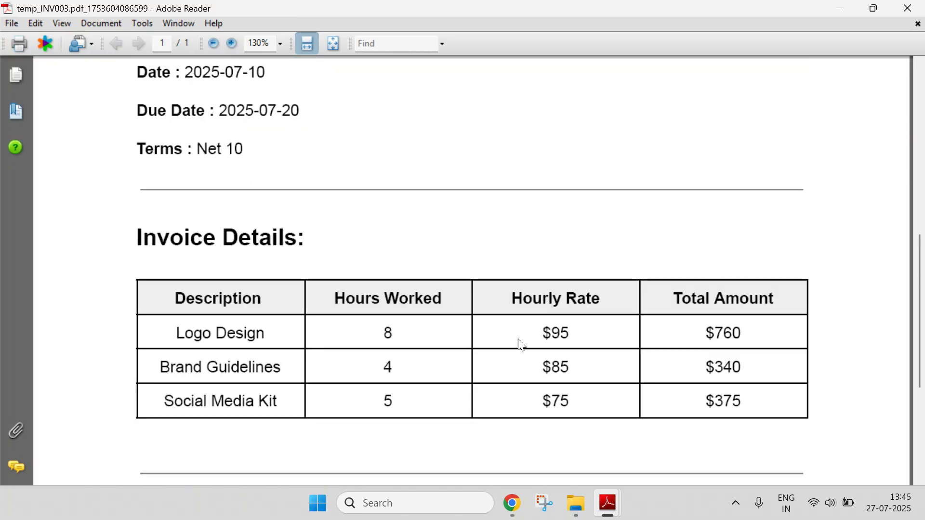
Switch back to the INV001 PDF and then to the client spreadsheet.
{"action": "mouse_move", "coordinate": [610, 498]}
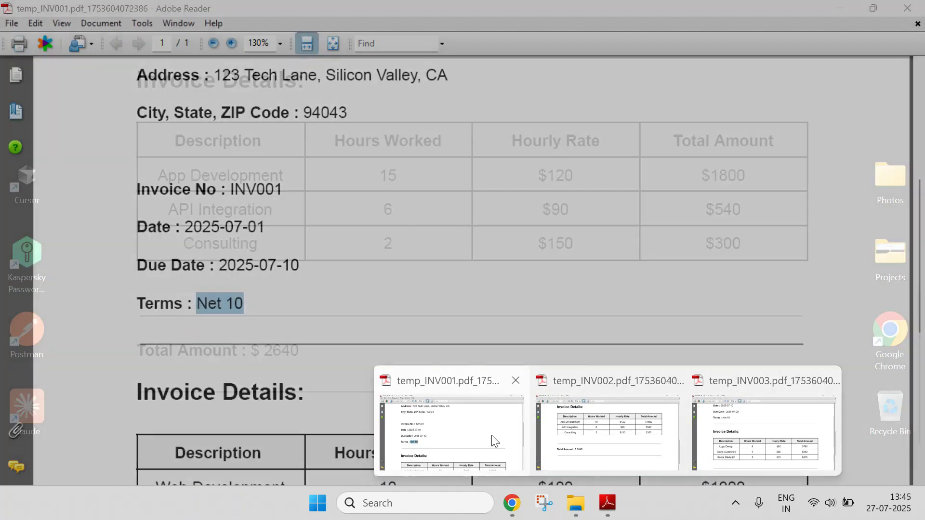
{"action": "left_click", "coordinate": [494, 443]}
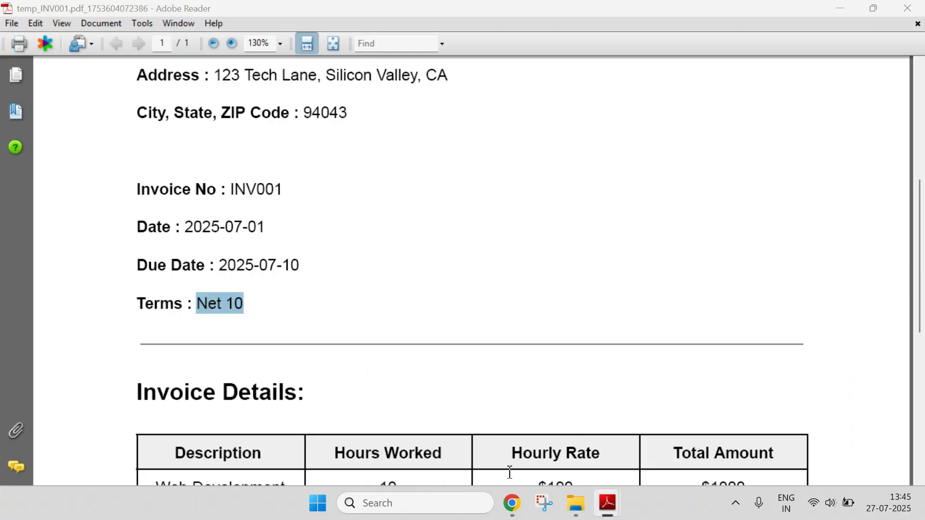
{"action": "mouse_move", "coordinate": [512, 504]}
{"action": "left_click", "coordinate": [462, 448]}
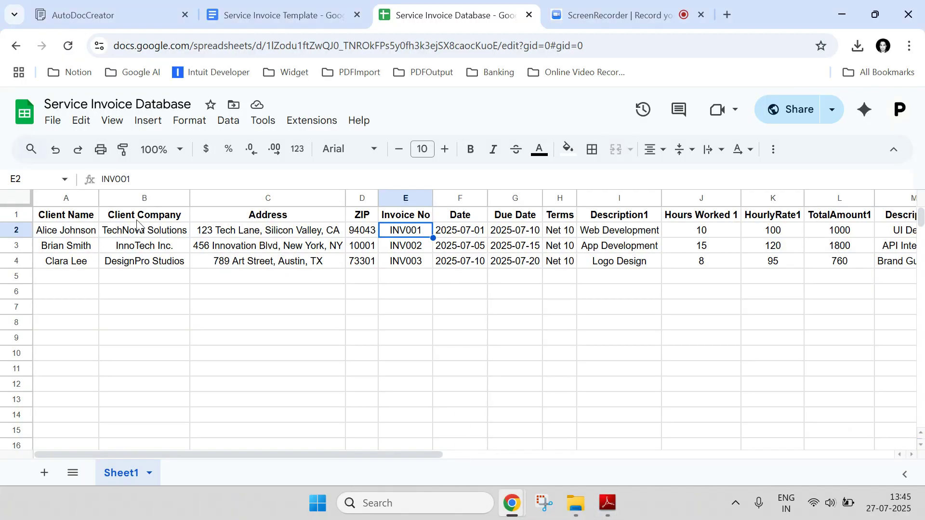
Return to Auto Doc Creator, dismiss the completion notice and sign out of the account.
{"action": "left_click", "coordinate": [126, 10]}
{"action": "scroll", "coordinate": [816, 279], "scroll_direction": "up", "scroll_amount": 3}
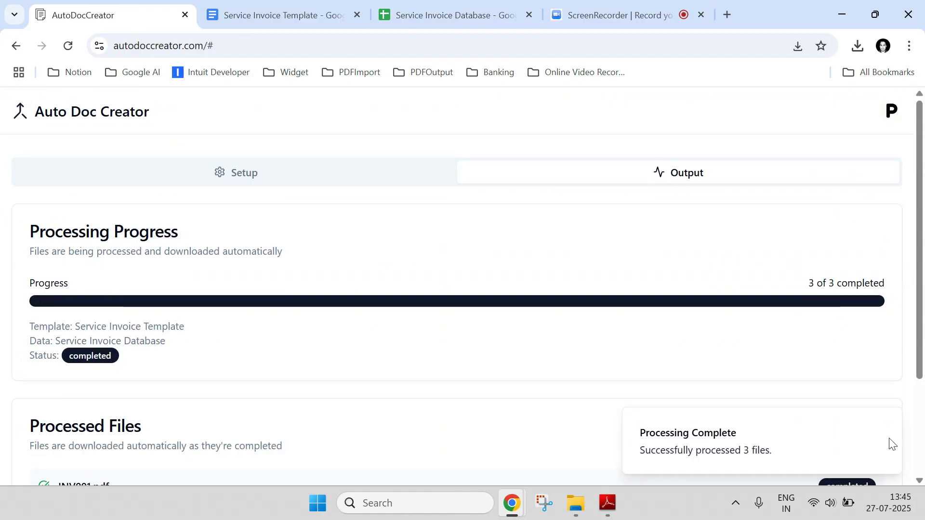
{"action": "left_click", "coordinate": [887, 422]}
{"action": "left_click", "coordinate": [892, 111]}
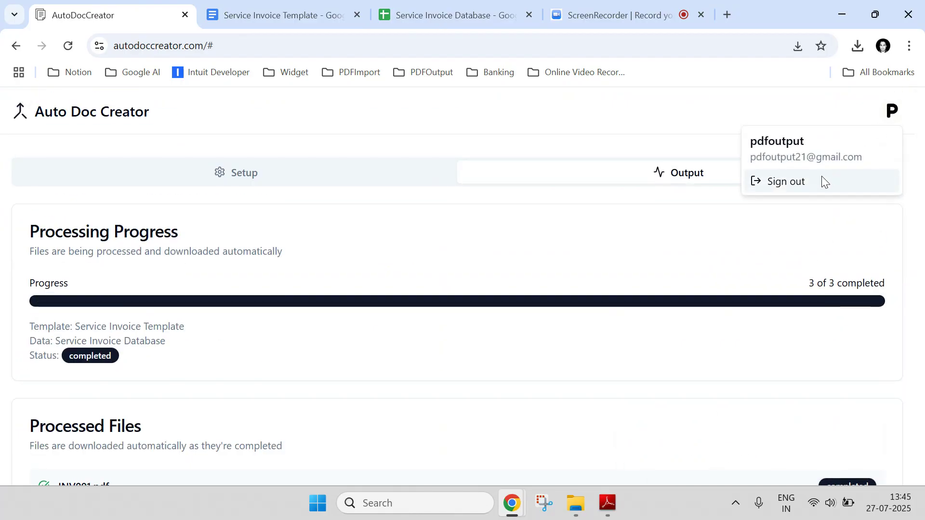
{"action": "left_click", "coordinate": [821, 177]}
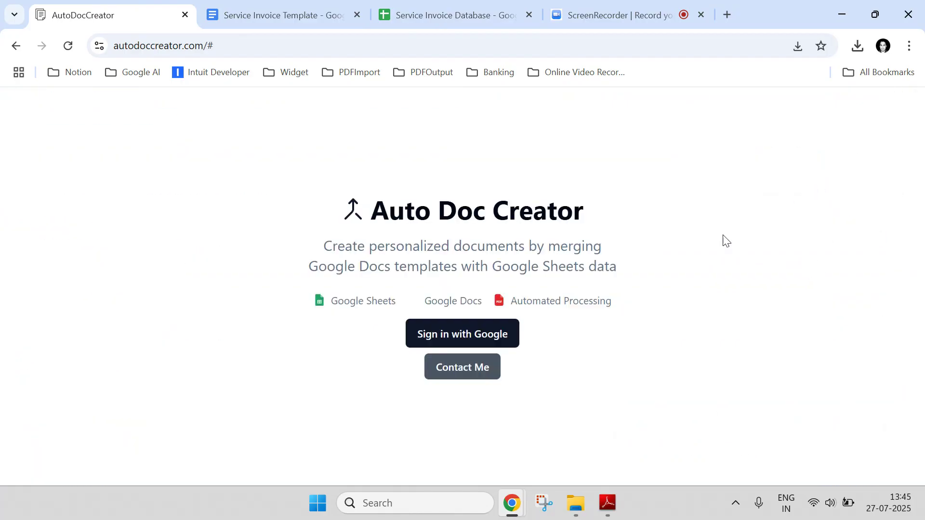
Open the Contact Me details and highlight the support e-mail address.
{"action": "left_click", "coordinate": [464, 376]}
{"action": "left_click_drag", "start_coordinate": [401, 384], "coordinate": [501, 384]}
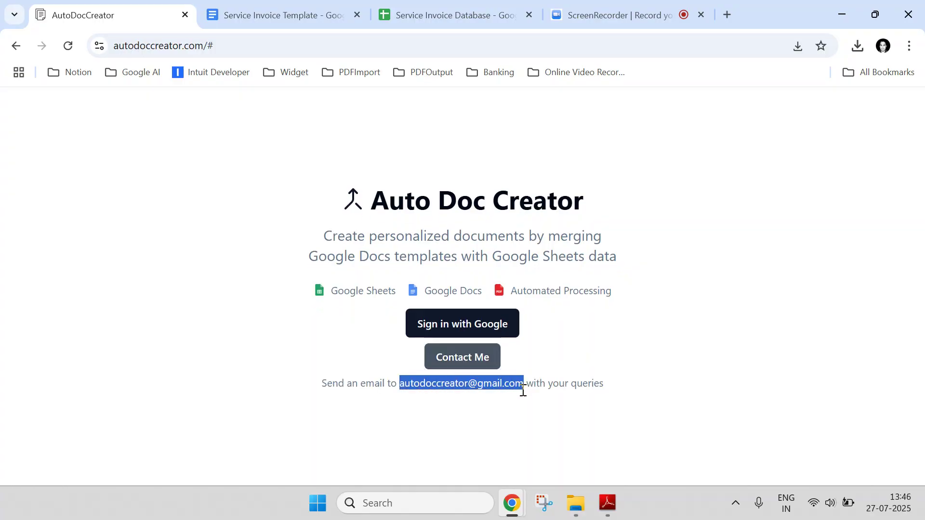
{"action": "left_click", "coordinate": [643, 250]}
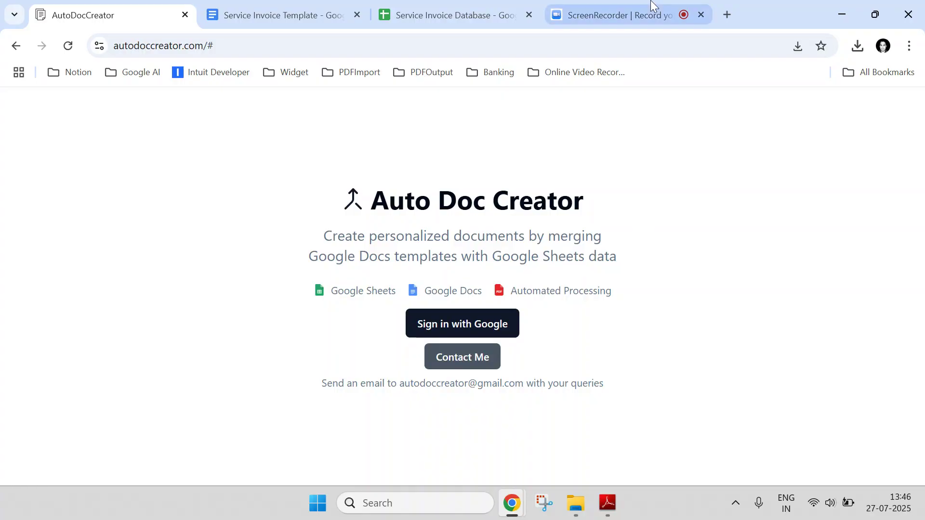